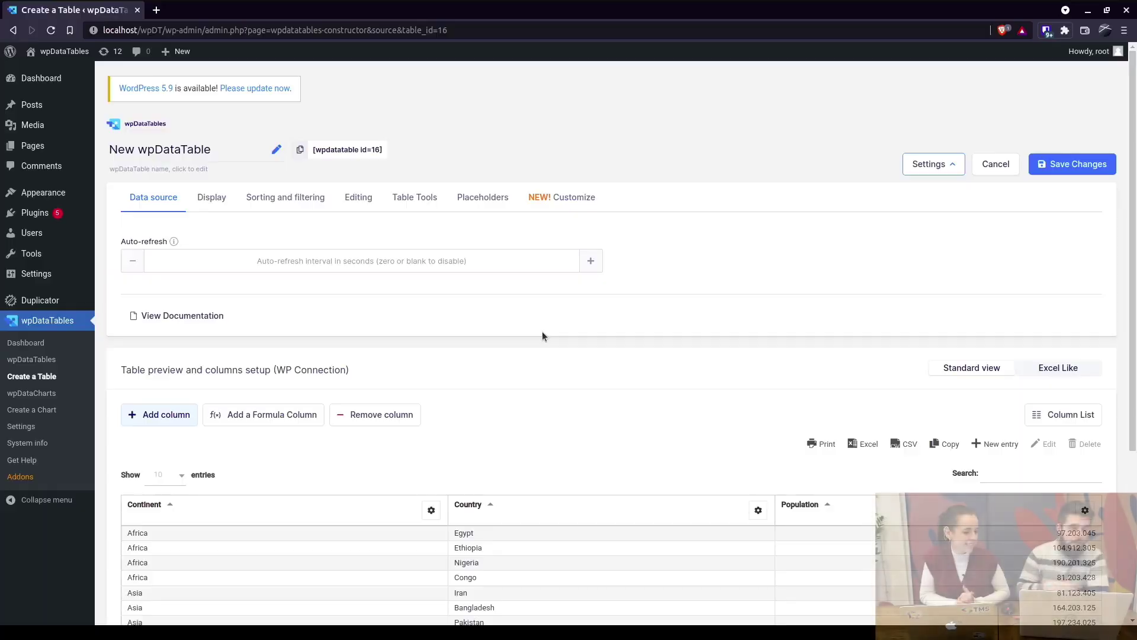
Find and select the Egypt row in the table preview
scroll(437, 425, down, 3)
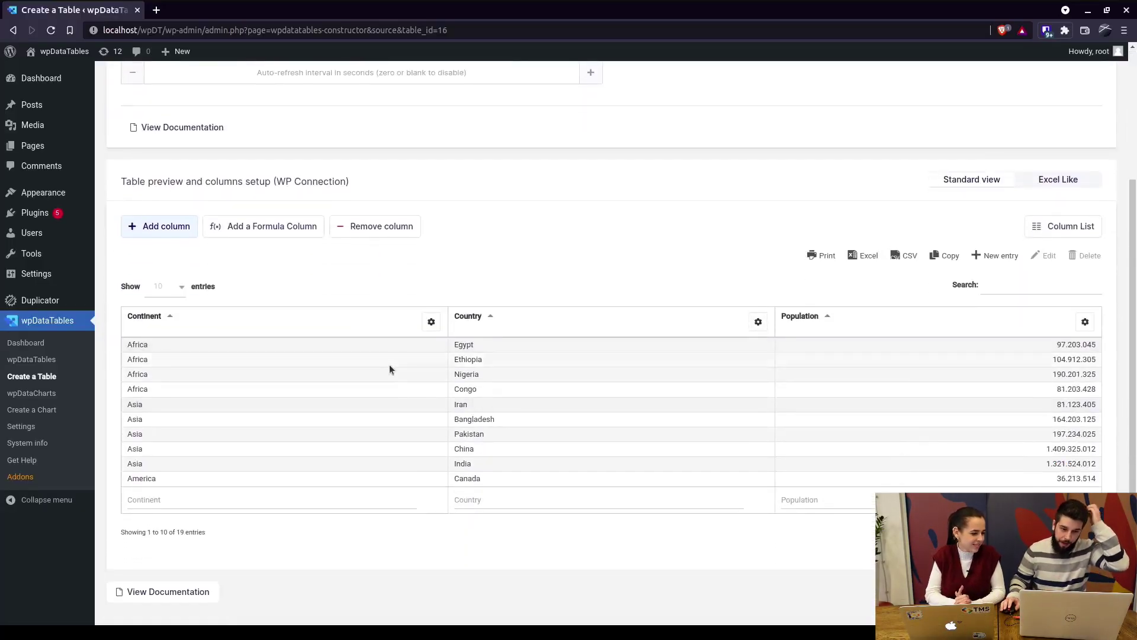
scroll(389, 364, up, 3)
scroll(435, 329, down, 4)
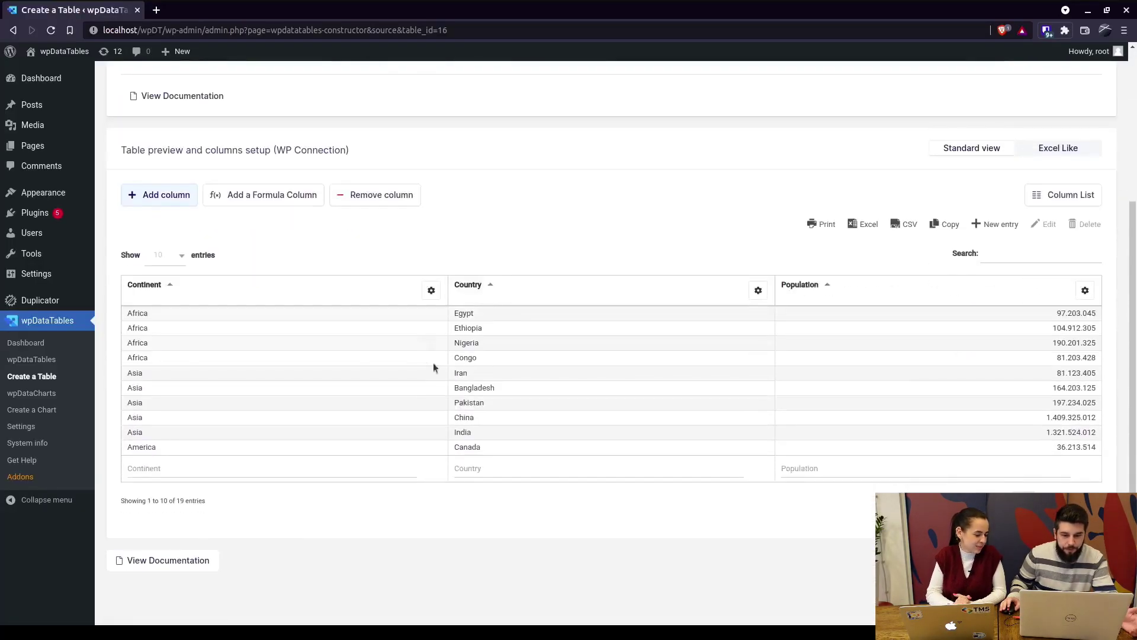
scroll(331, 385, down, 1)
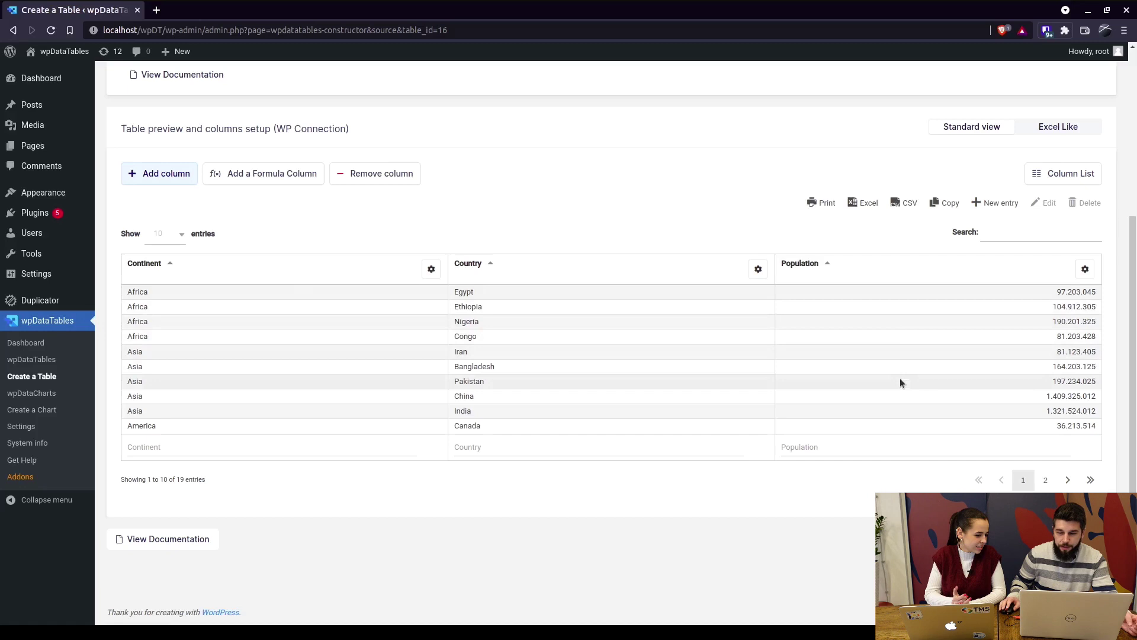
scroll(649, 350, up, 4)
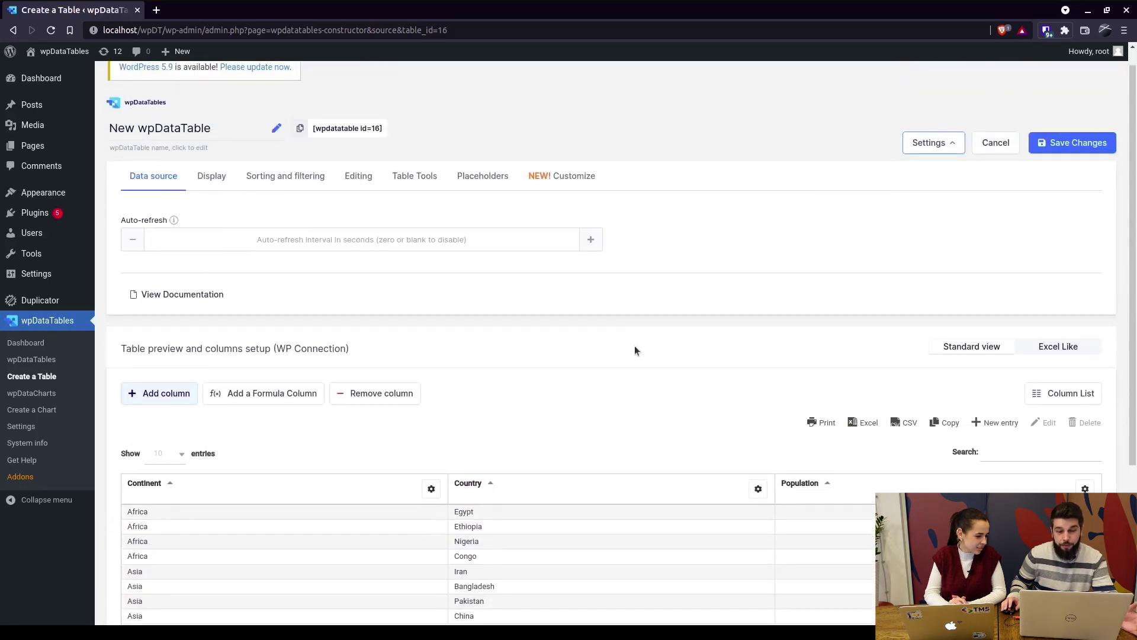
scroll(634, 349, down, 4)
scroll(503, 324, up, 4)
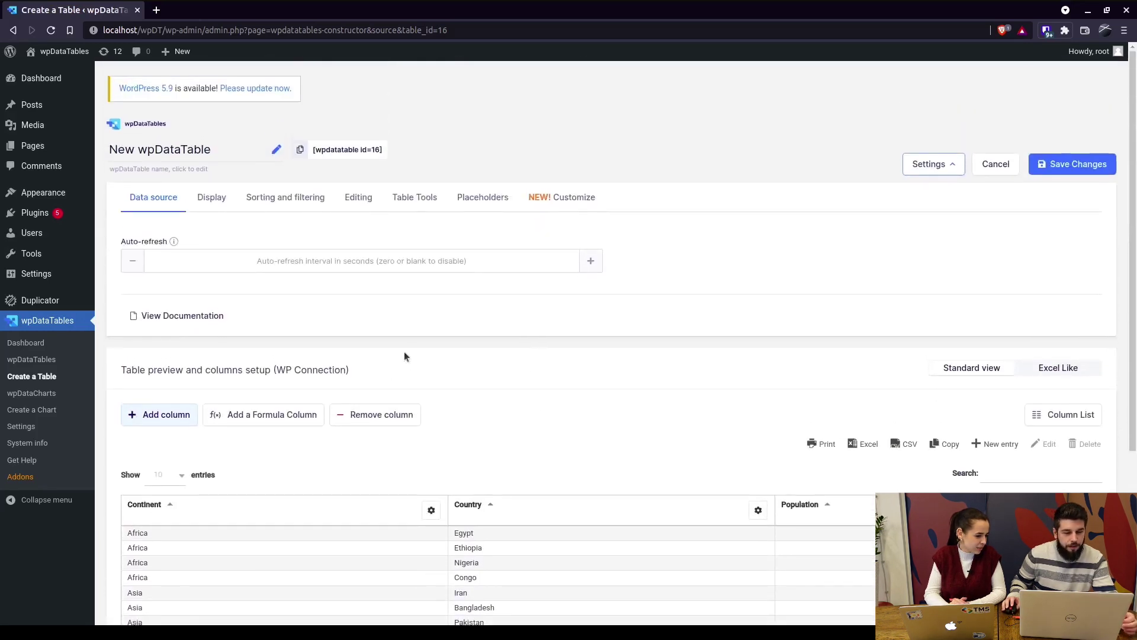
scroll(403, 349, down, 2)
scroll(400, 342, up, 2)
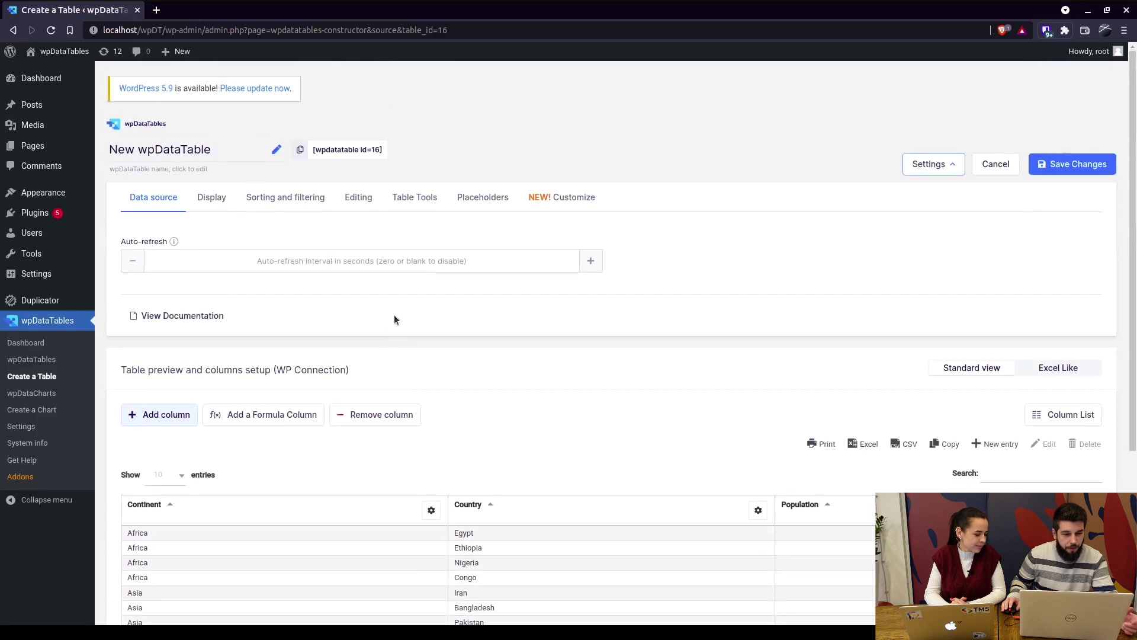
scroll(422, 354, down, 3)
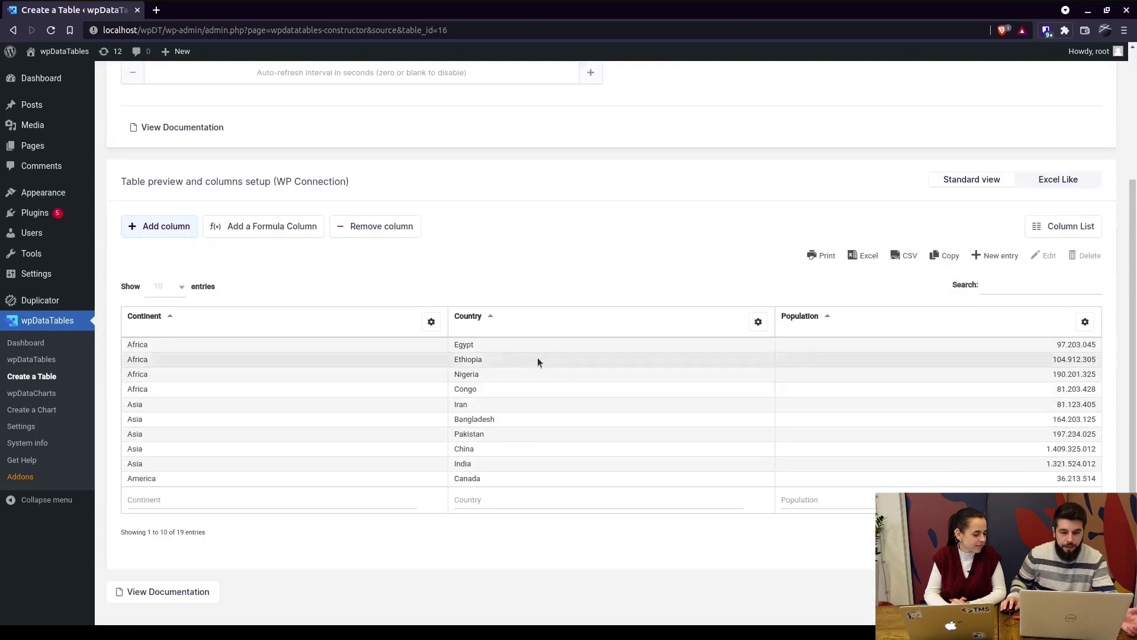
click(629, 344)
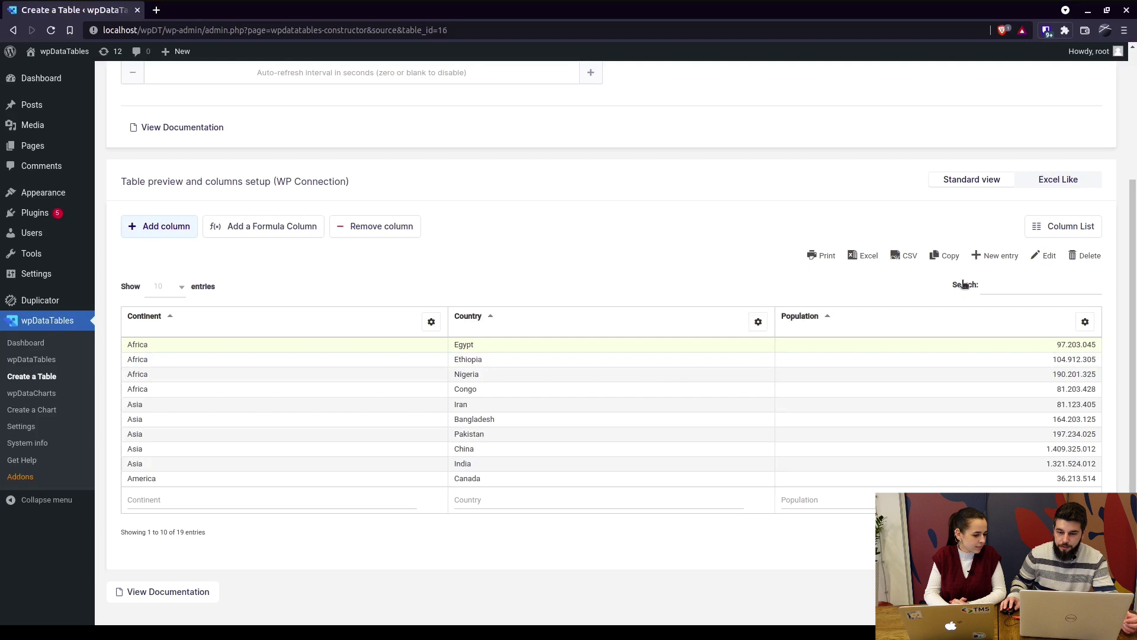
Change Egypt's population from 97.203.045 to 972.030.125 and save the entry
click(1034, 259)
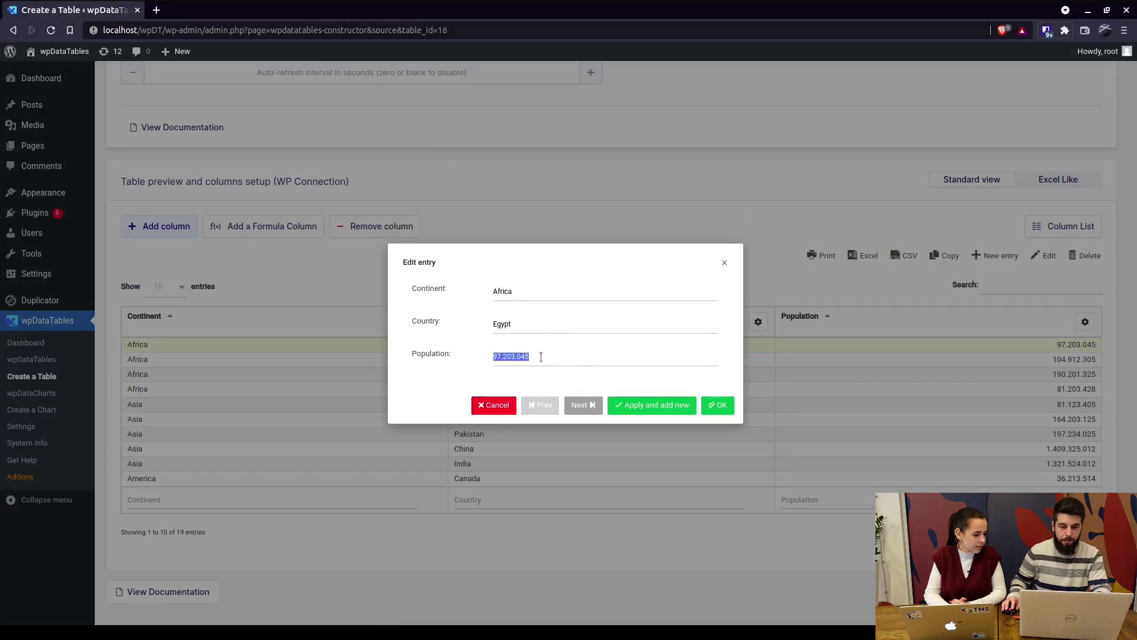
key(BackSpace)
key(BackSpace)
key(BackSpace)
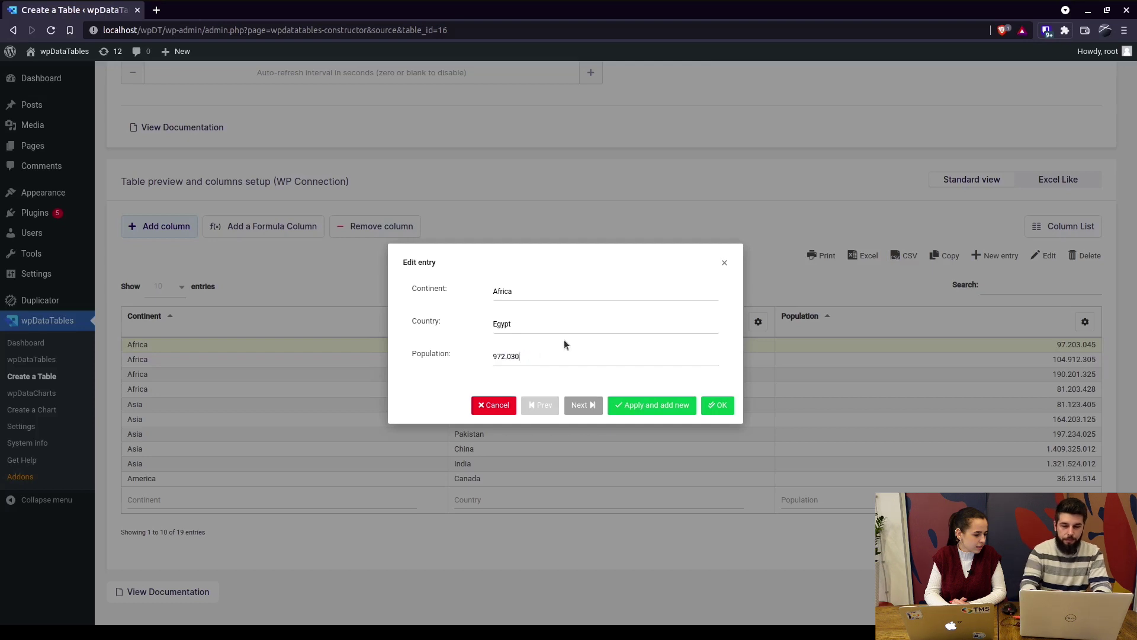
text(012)
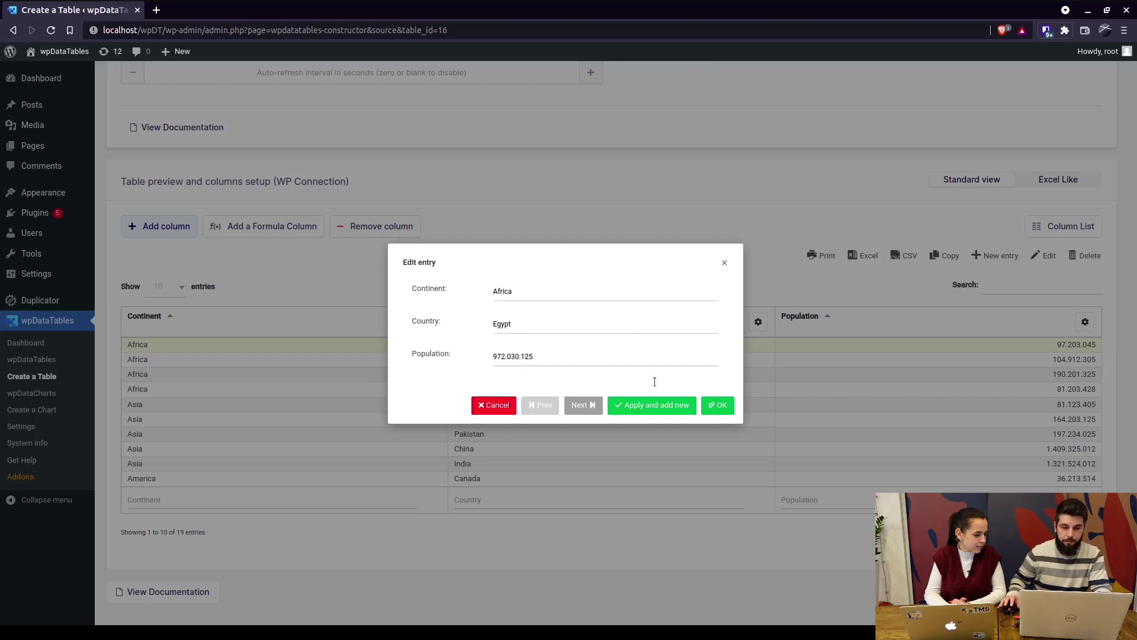
click(715, 405)
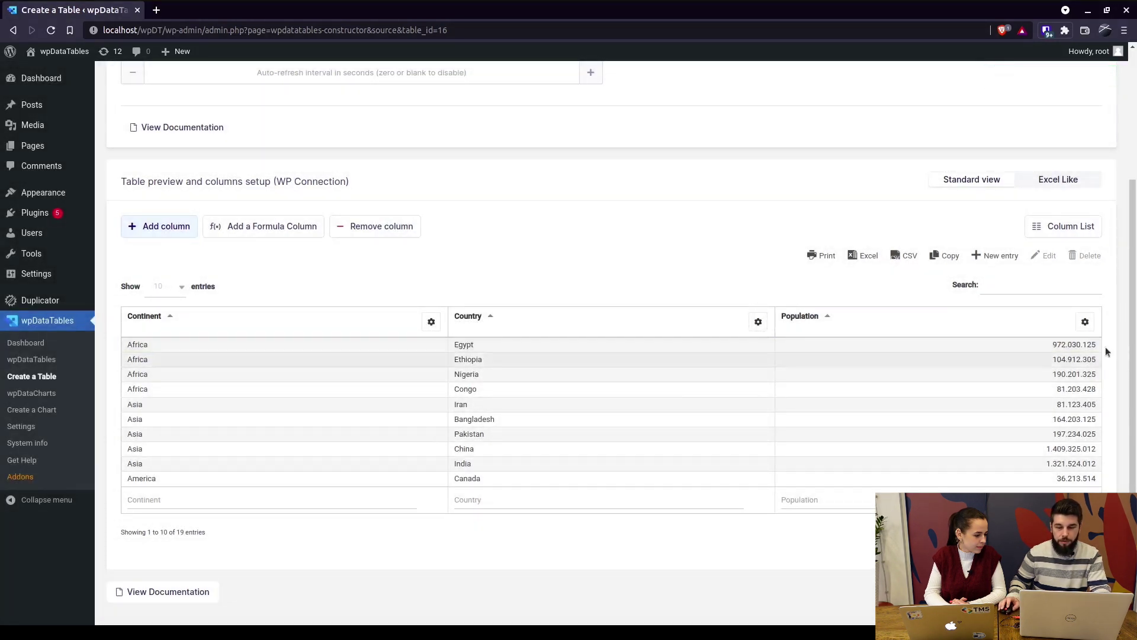
scroll(489, 268, up, 2)
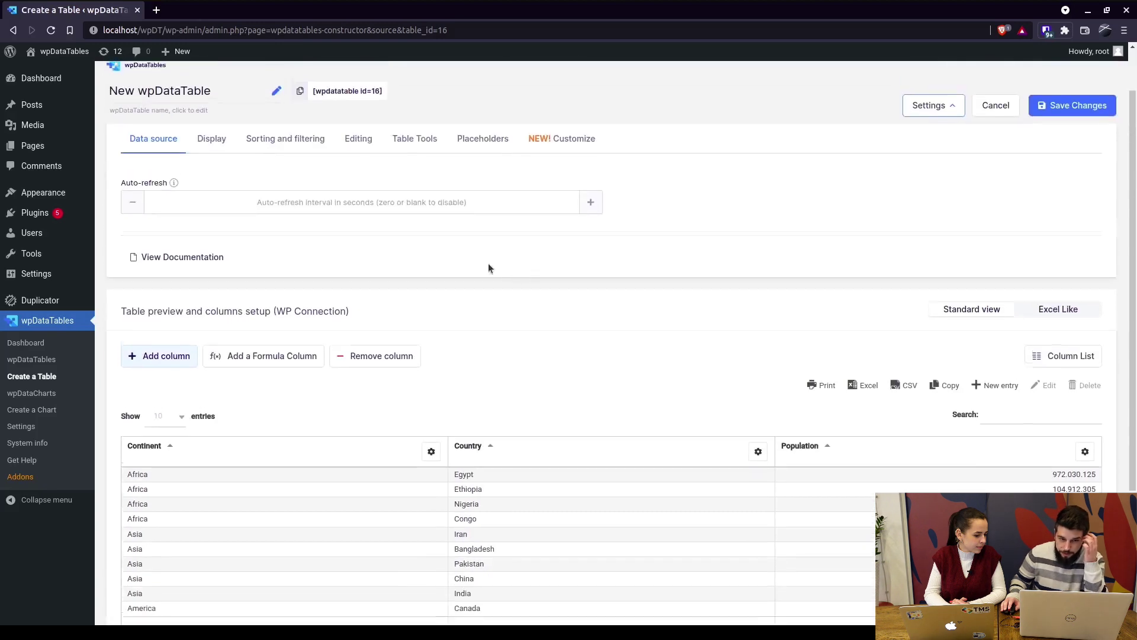
On the Editing tab, enable front-end editing and popover editing buttons, then save
click(358, 173)
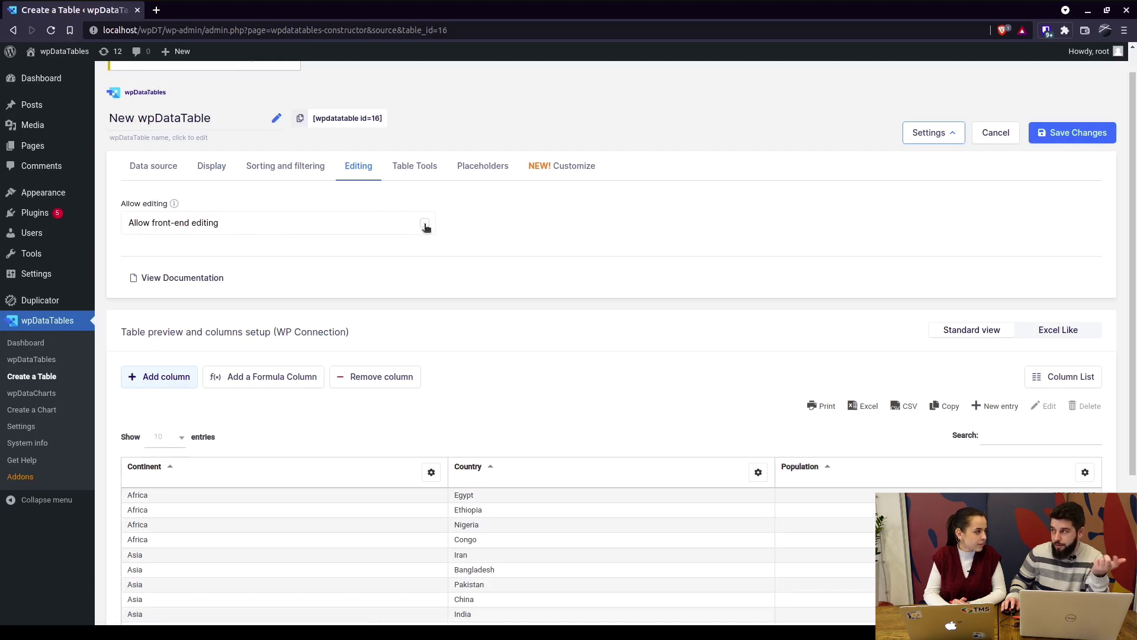
click(426, 225)
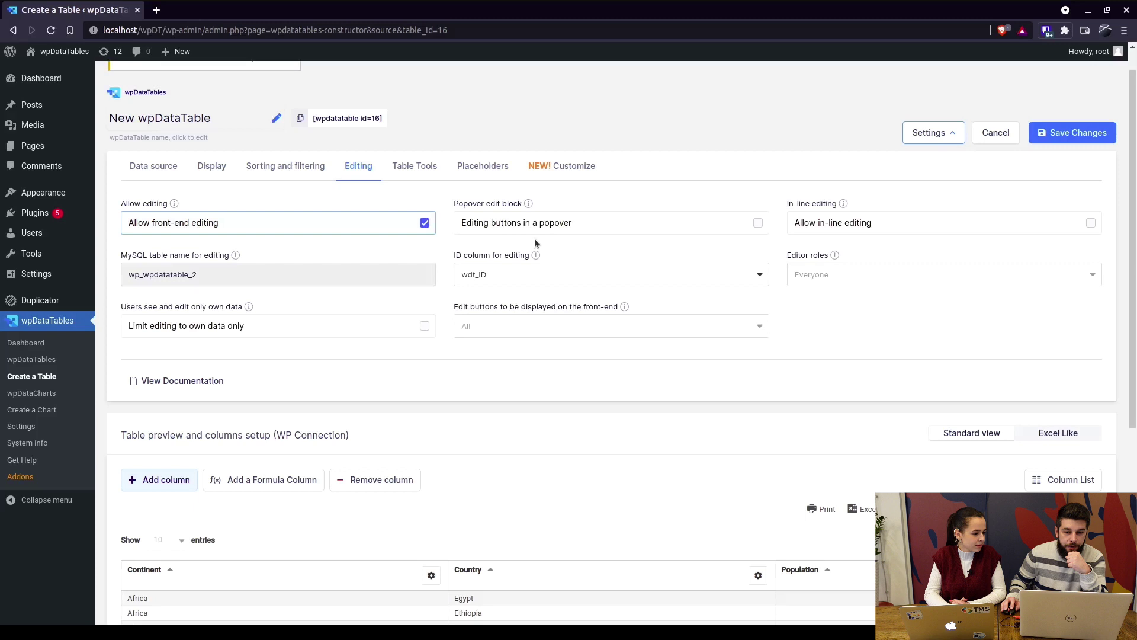
scroll(769, 415, down, 3)
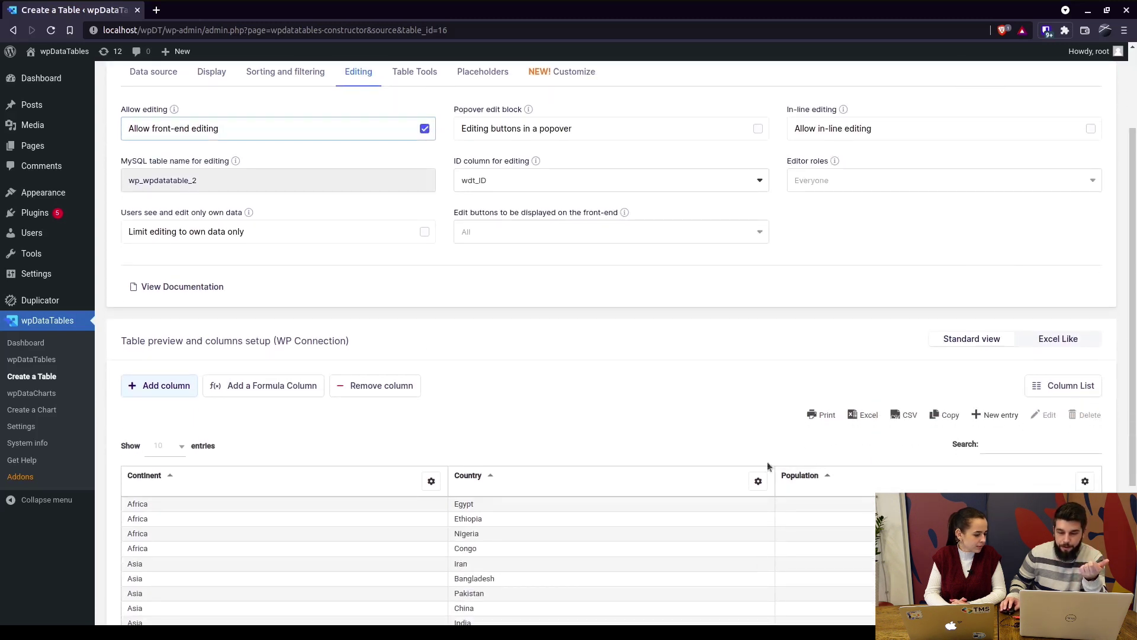
scroll(703, 409, up, 1)
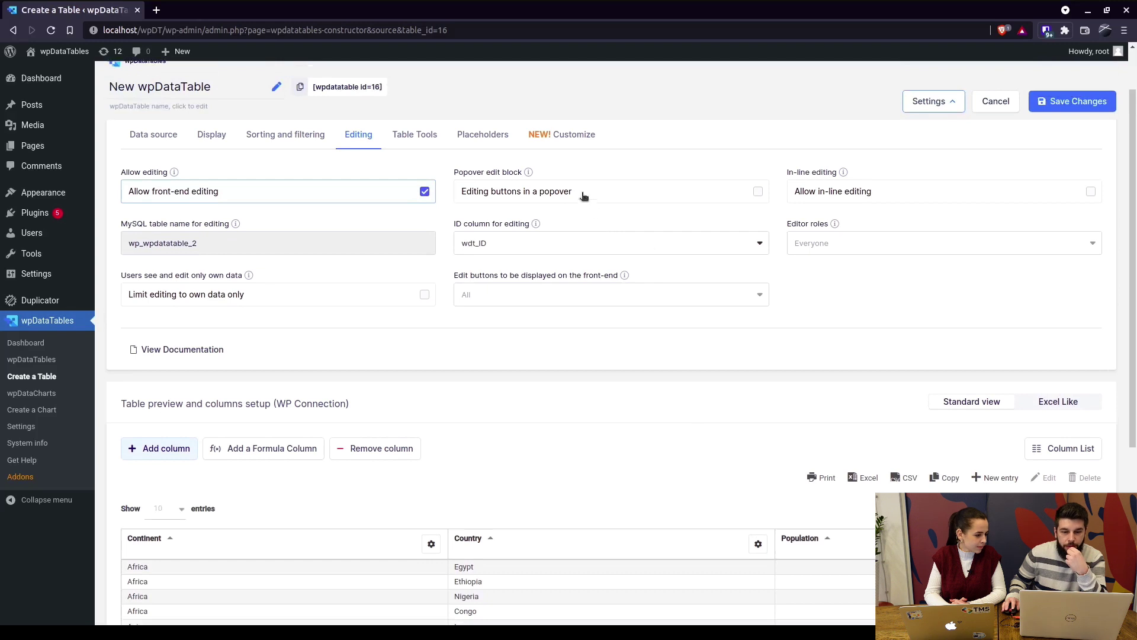
click(536, 191)
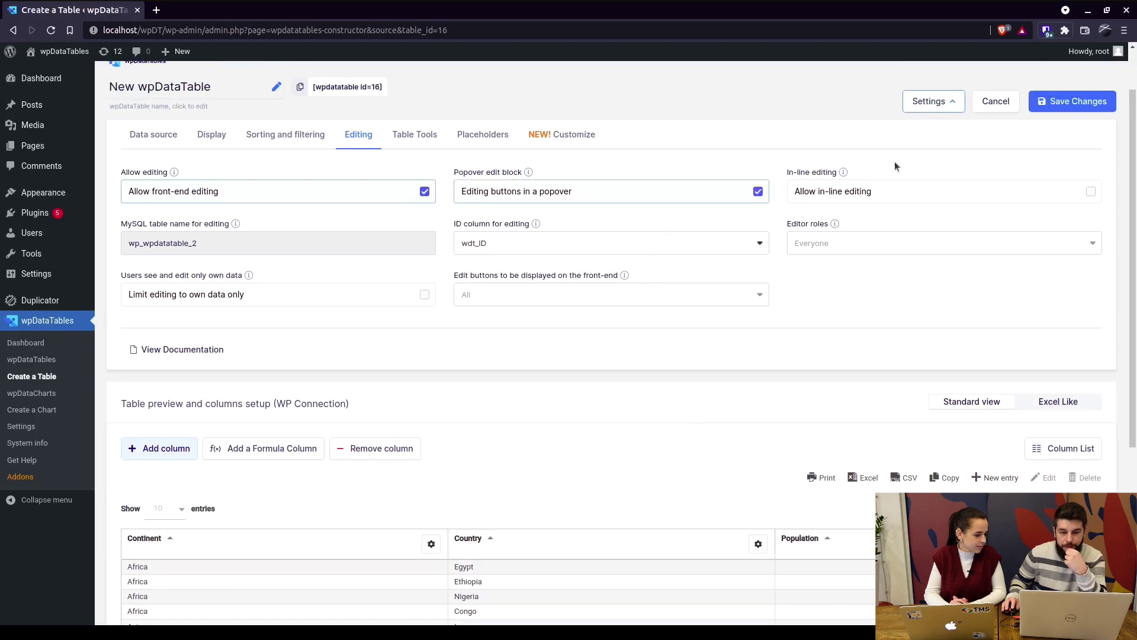
click(1073, 101)
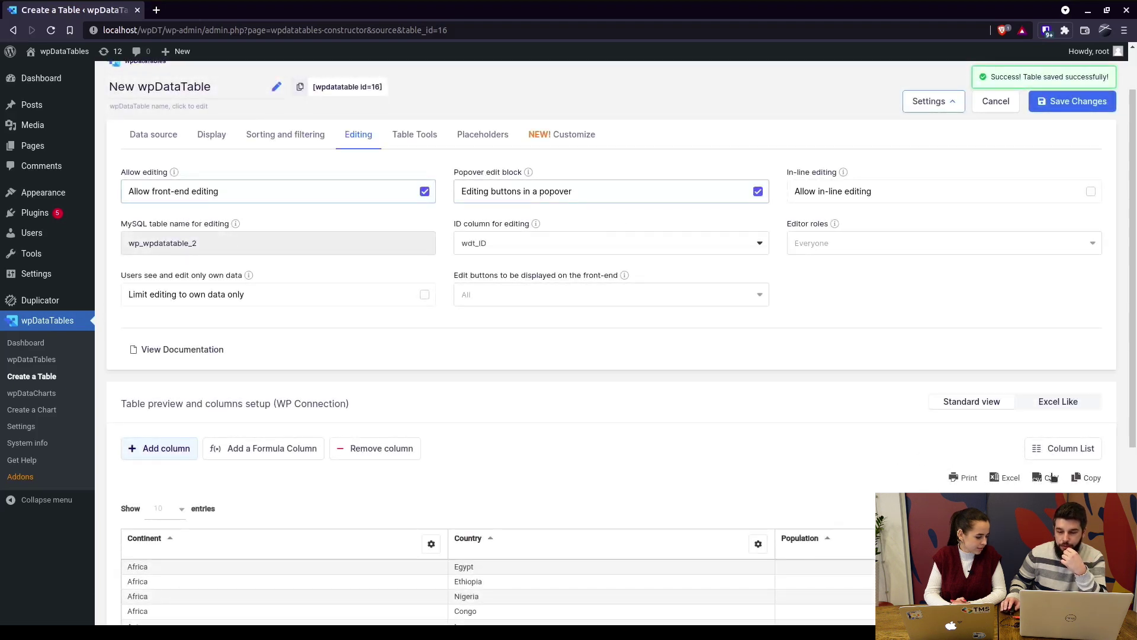
scroll(612, 434, down, 3)
Add a new entry: continent Europe, country Serbia, population 6.100.200
click(532, 394)
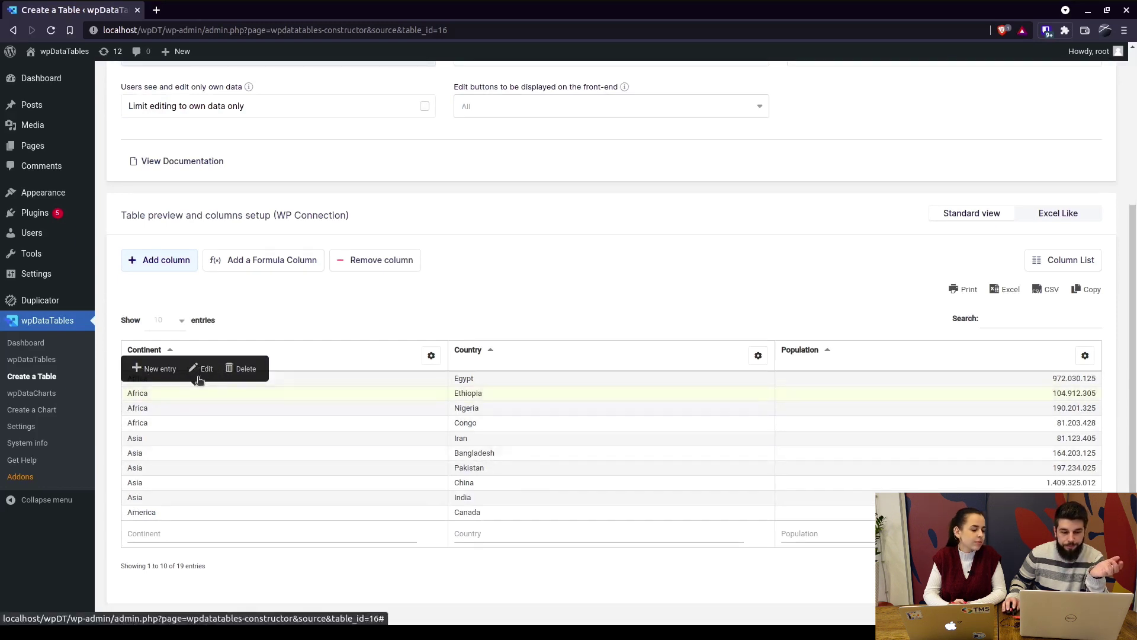
click(164, 374)
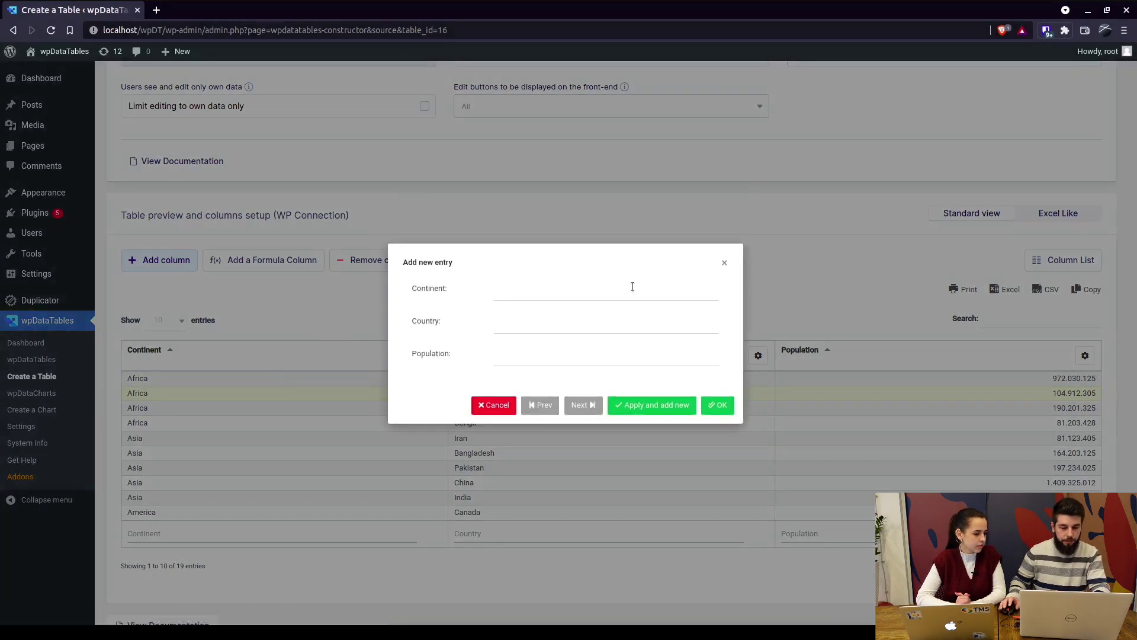
text(Europe)
key(Tab)
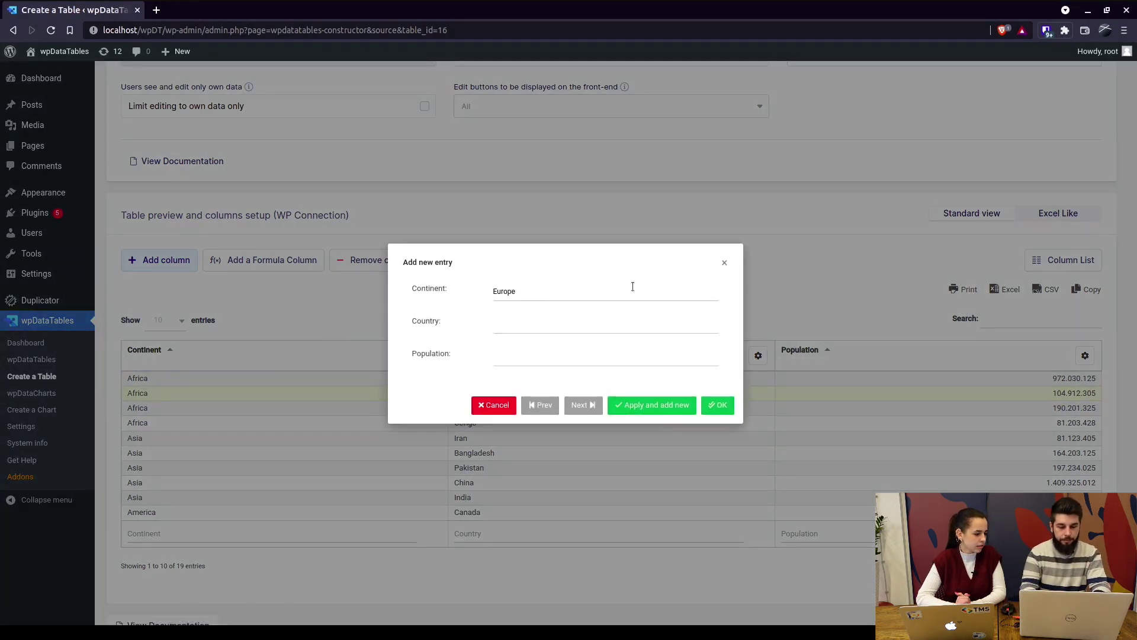
text(Serbia)
key(Tab)
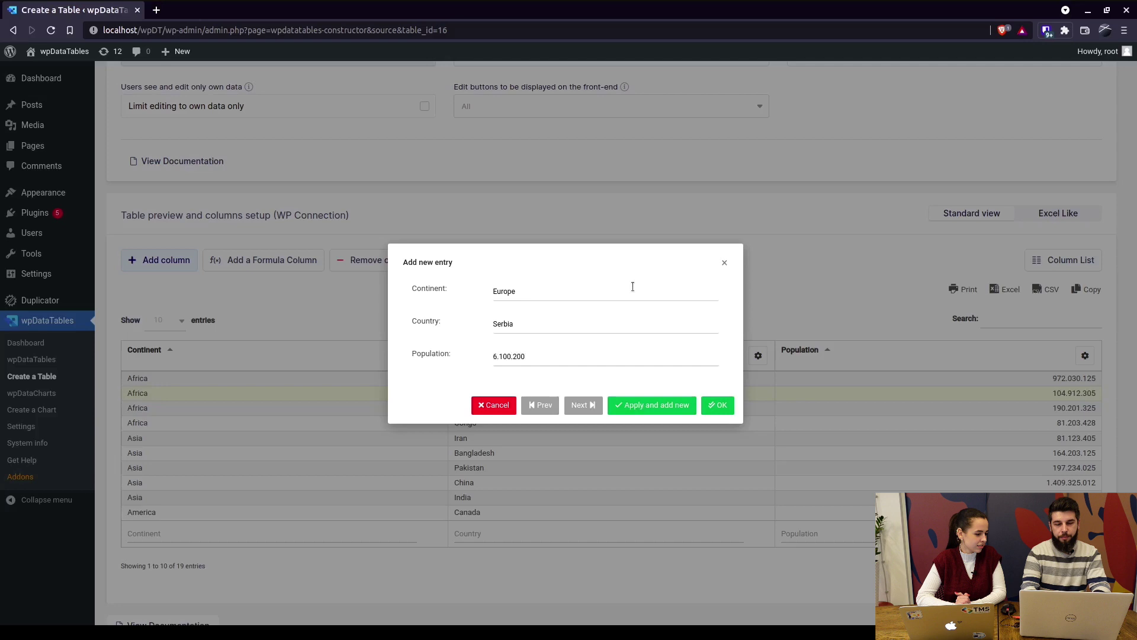
click(717, 405)
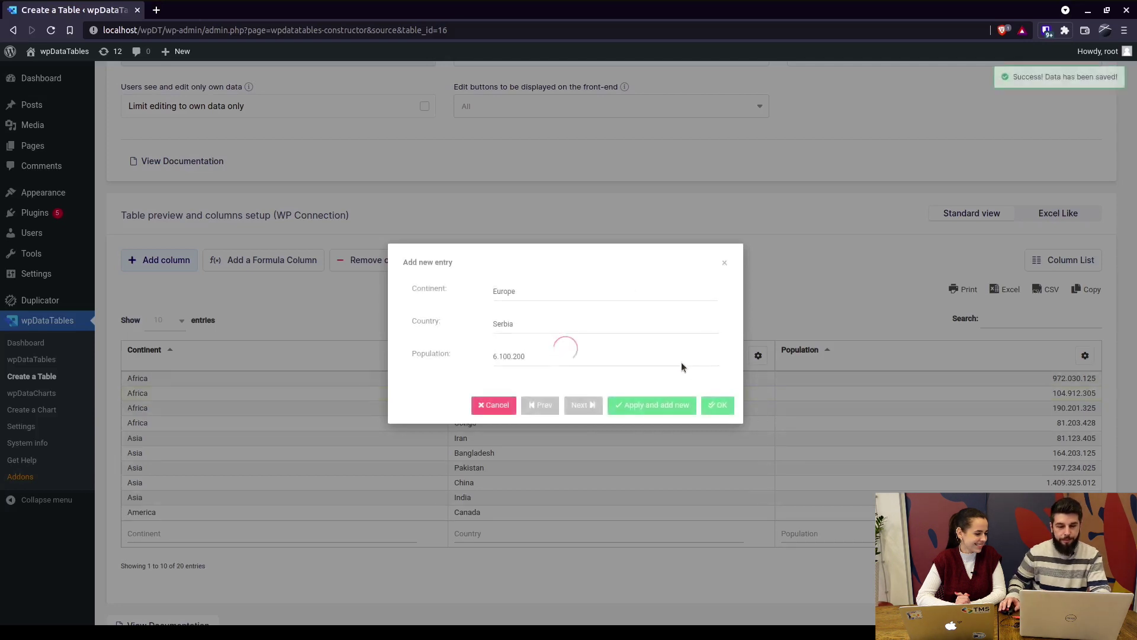
Enable in-line editing and save the table's editing settings
scroll(695, 310, up, 4)
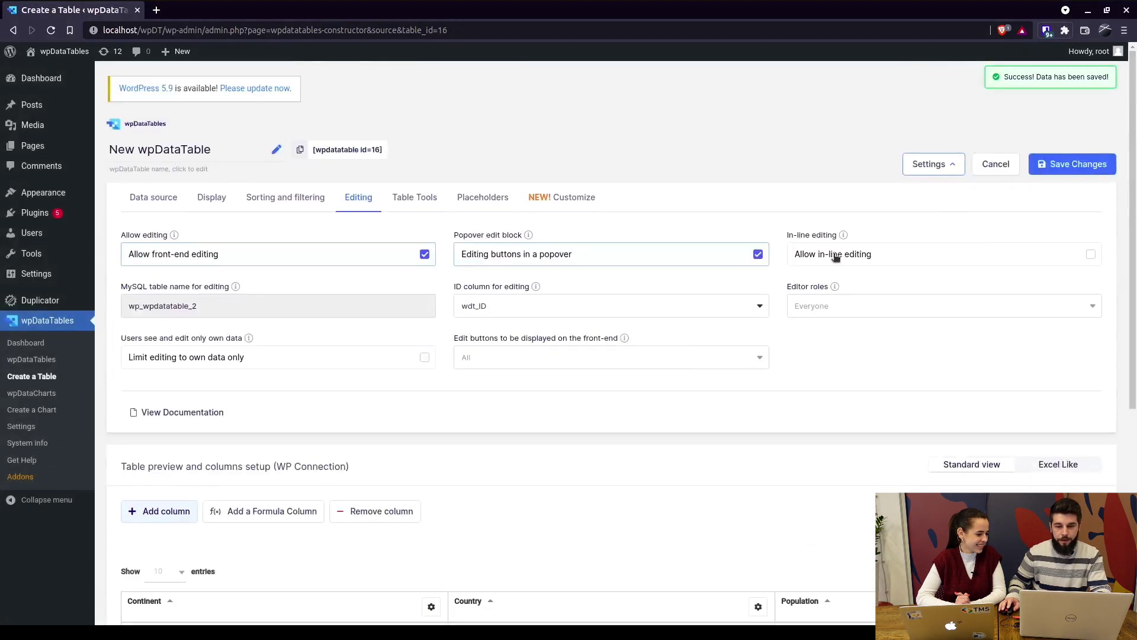
click(849, 259)
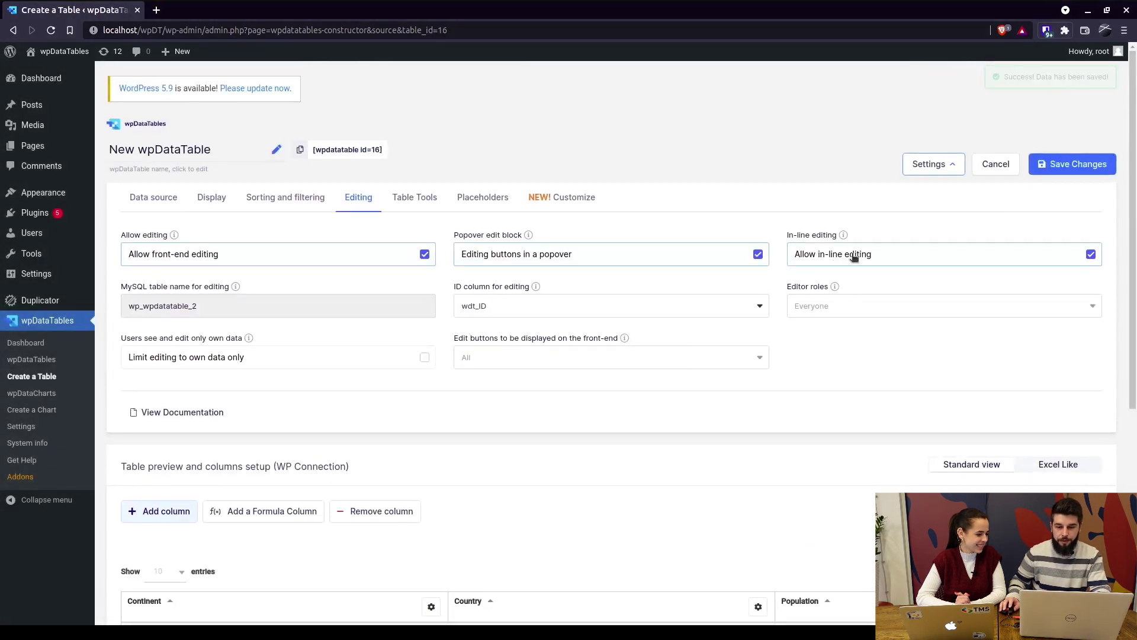
click(1071, 165)
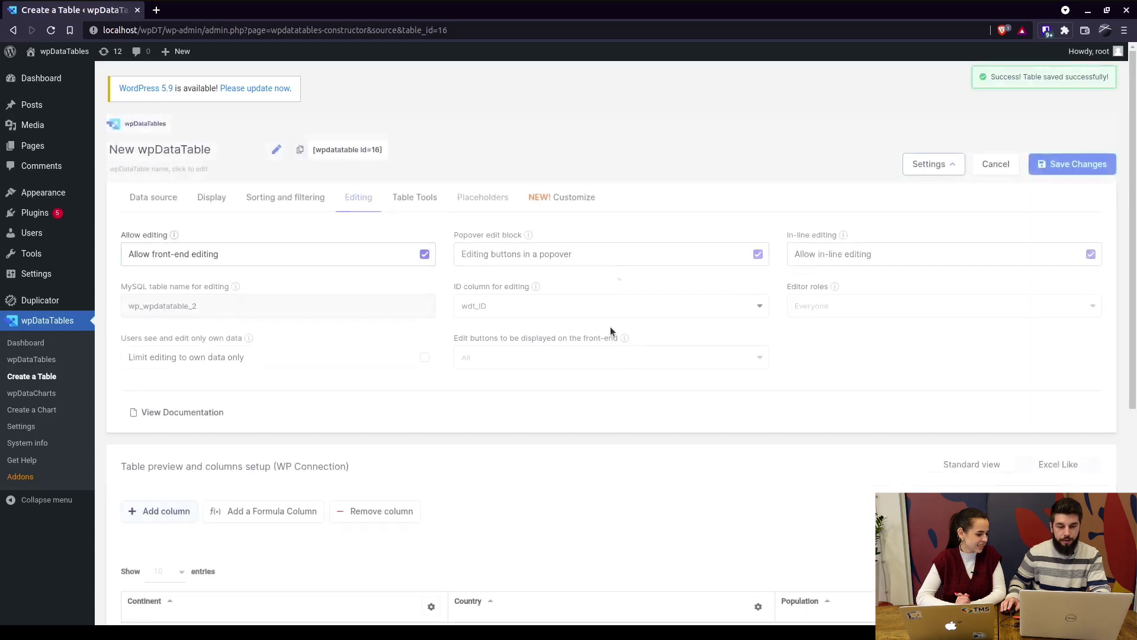
Edit the Ethiopia country cell in place in the preview and save the change
scroll(612, 331, down, 4)
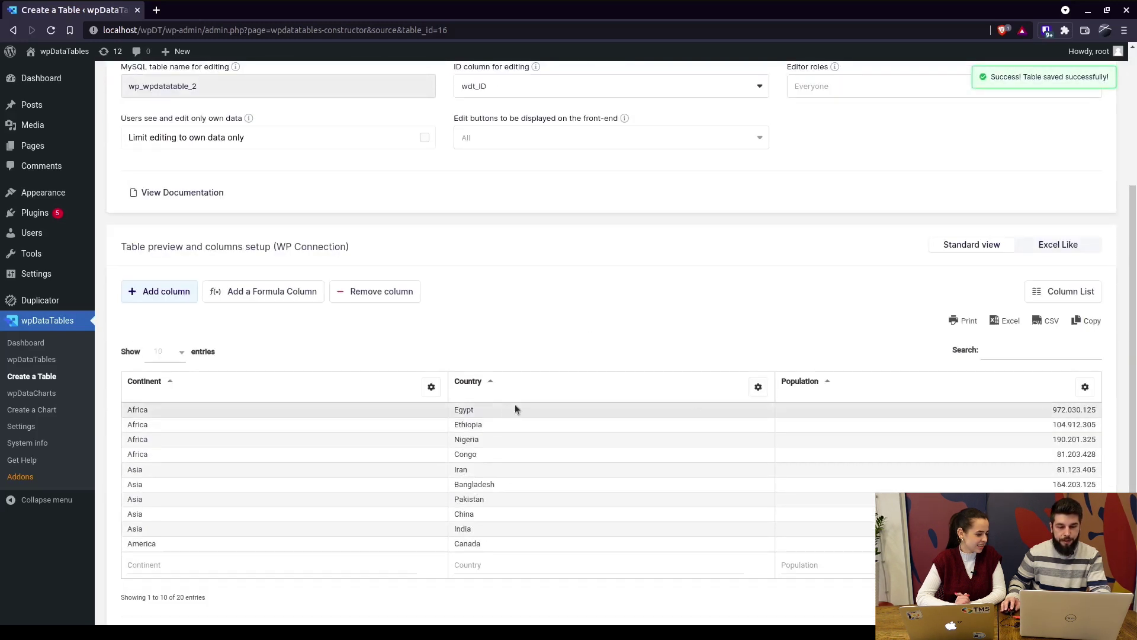
click(483, 410)
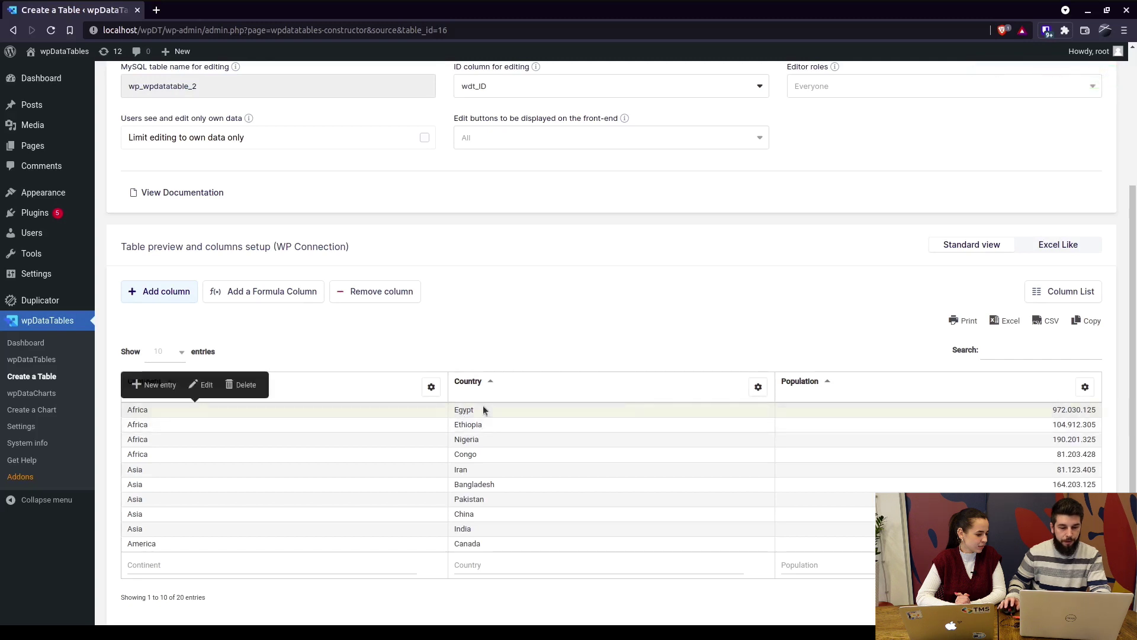
scroll(604, 178, up, 3)
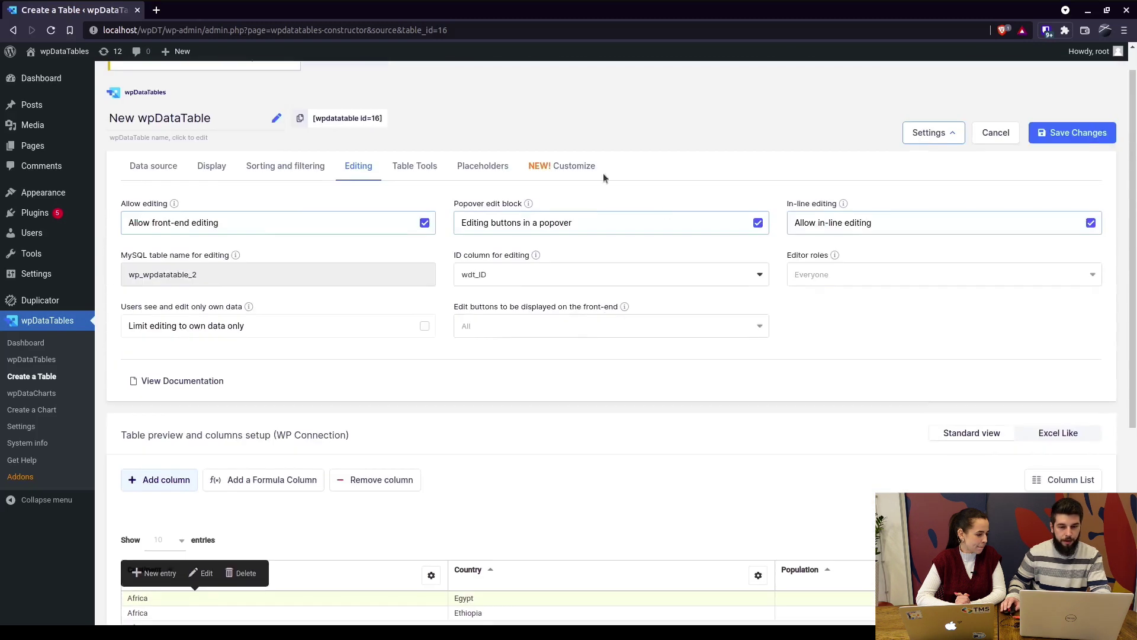
scroll(532, 336, down, 2)
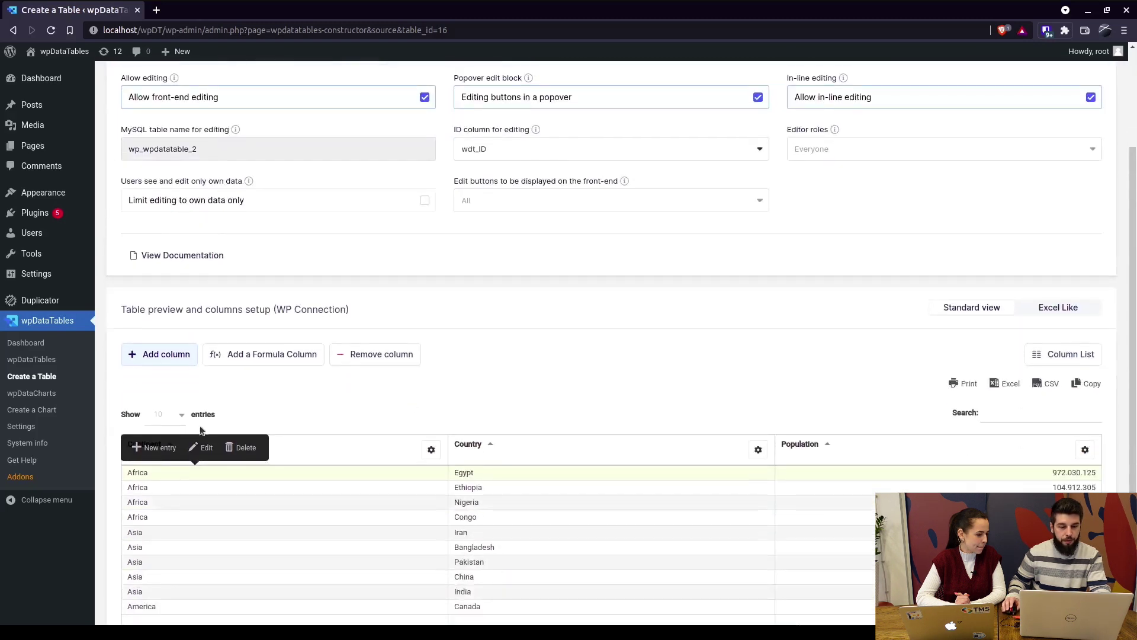
double_click(481, 488)
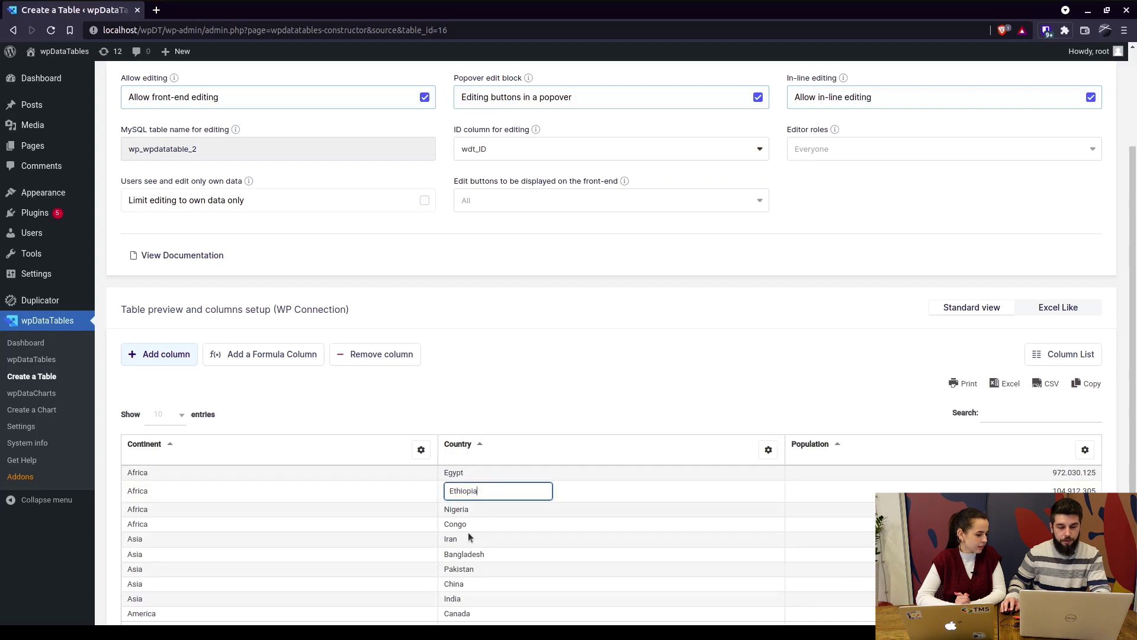
click(550, 376)
scroll(628, 350, up, 2)
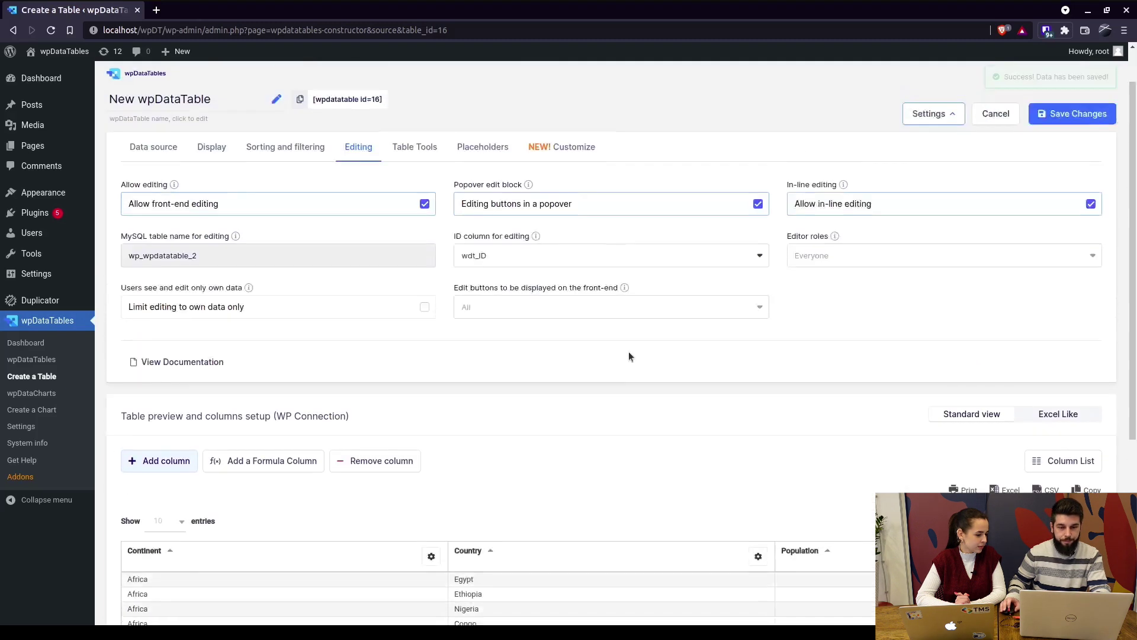
Make the wdt_ID column visible and show rows 11–20 on page 2
scroll(596, 346, down, 2)
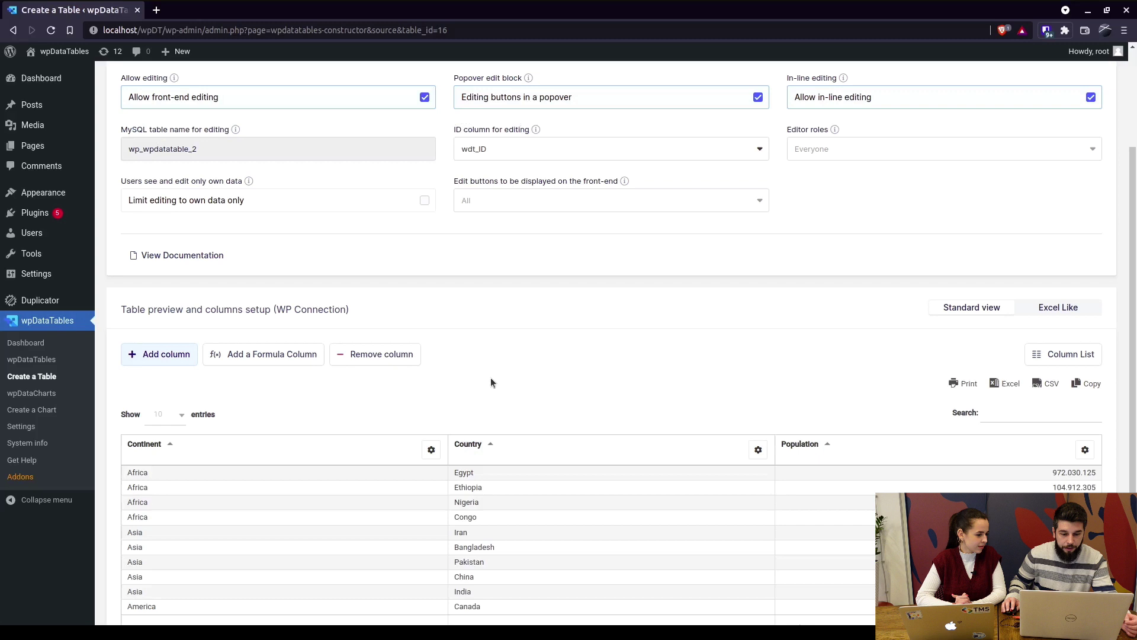
click(1046, 358)
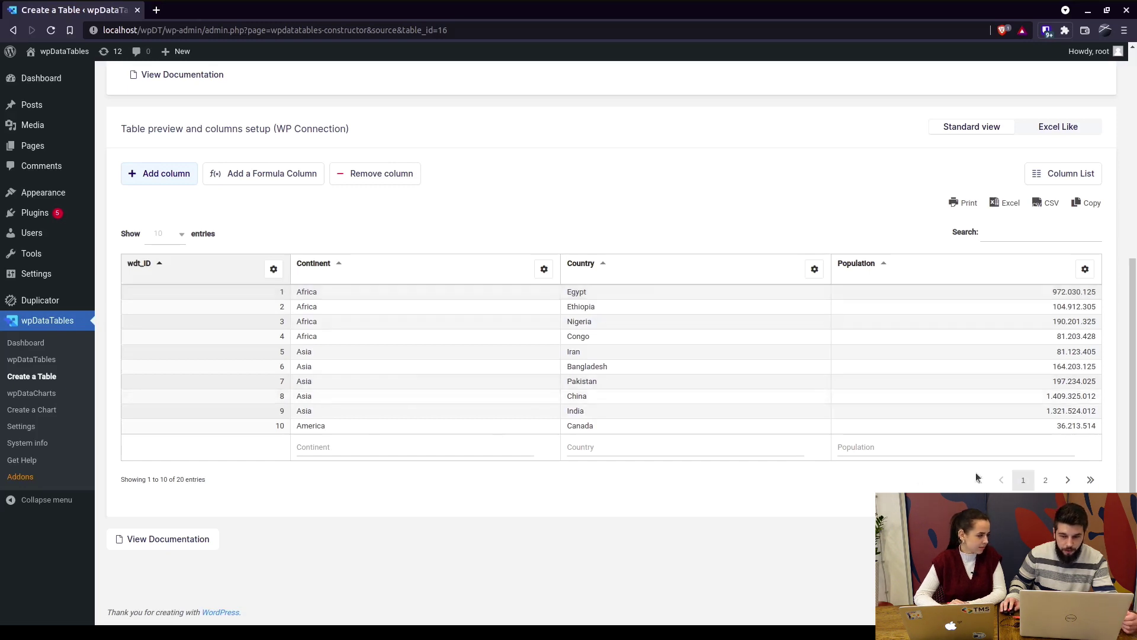
click(1045, 480)
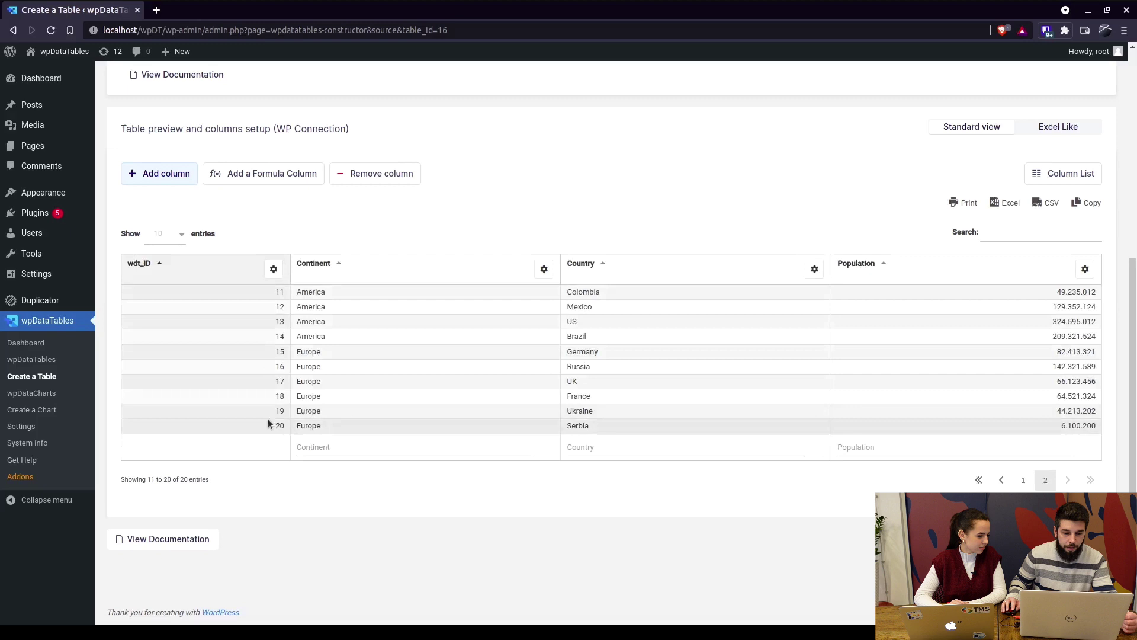
Delete the Serbia row from the table
click(297, 429)
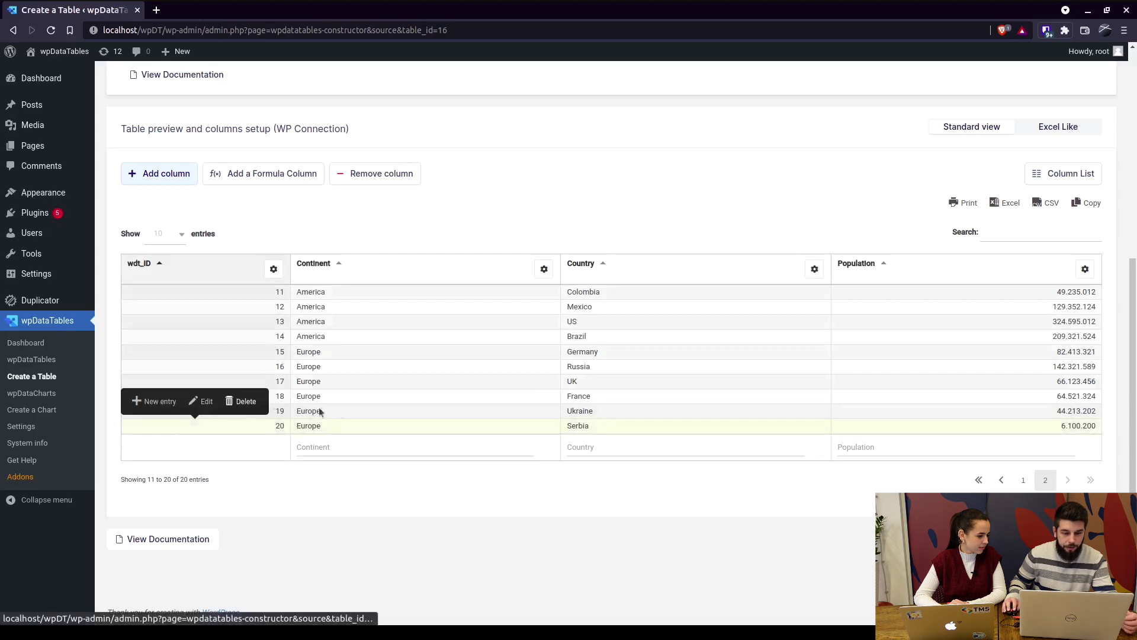
click(243, 403)
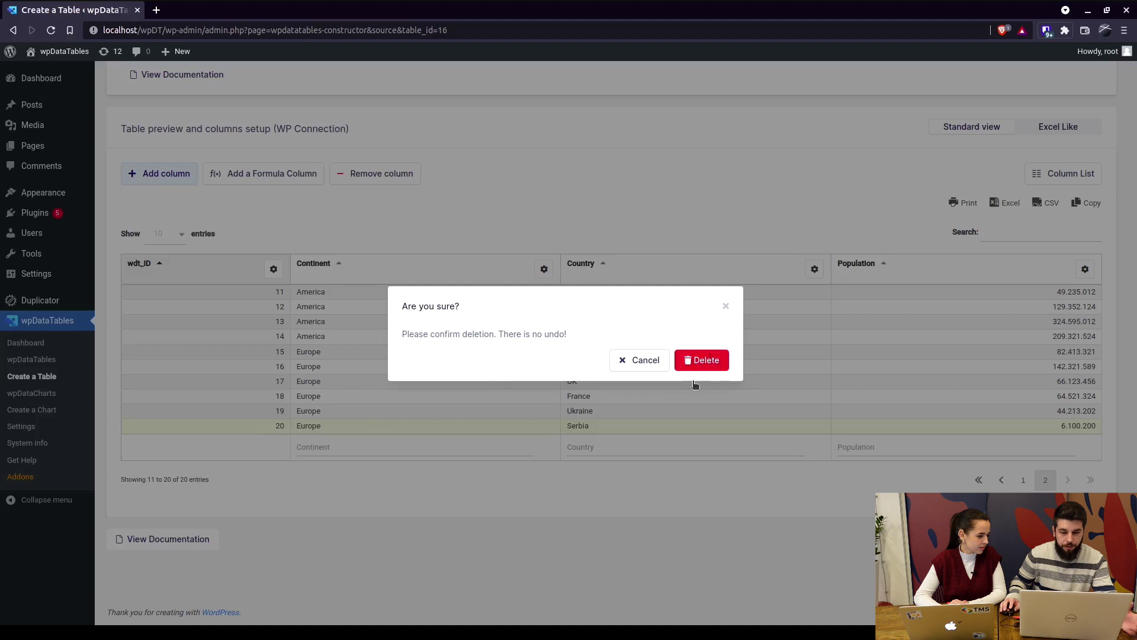
click(698, 361)
Add a new Europe / Croatia row with population 4.000.000
click(683, 360)
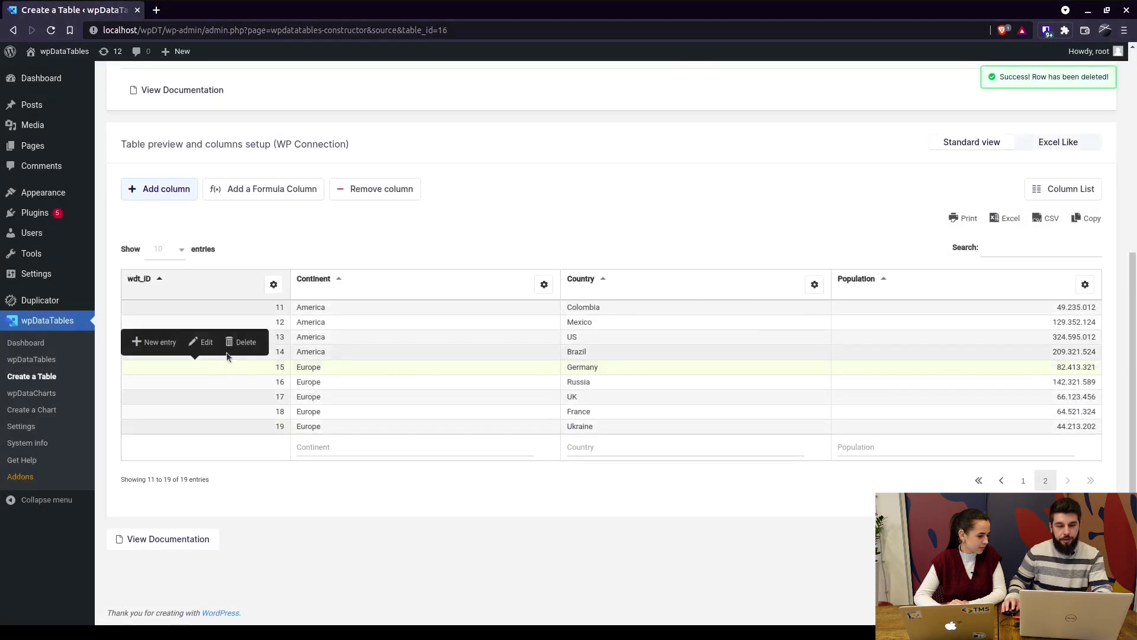
click(159, 342)
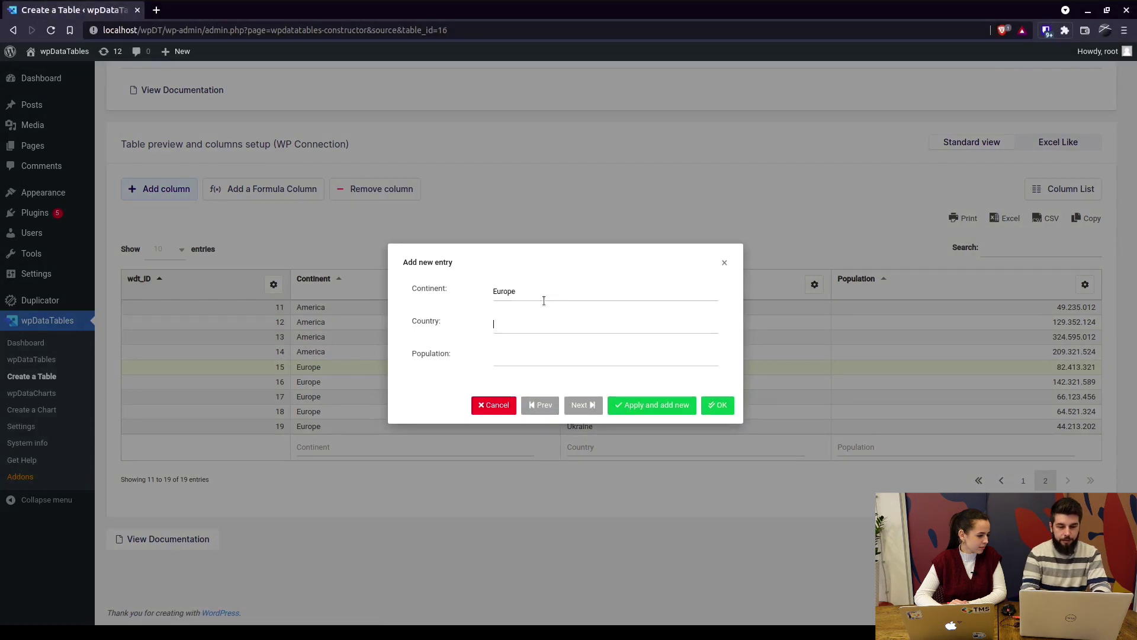
text(Croa)
text(400)
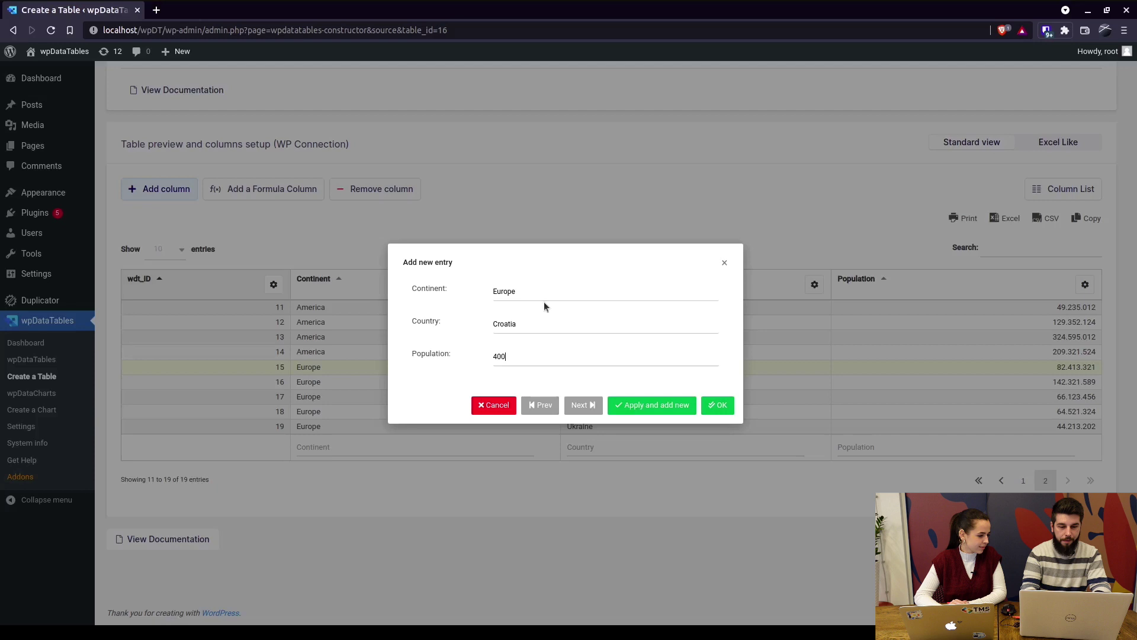
text(0000)
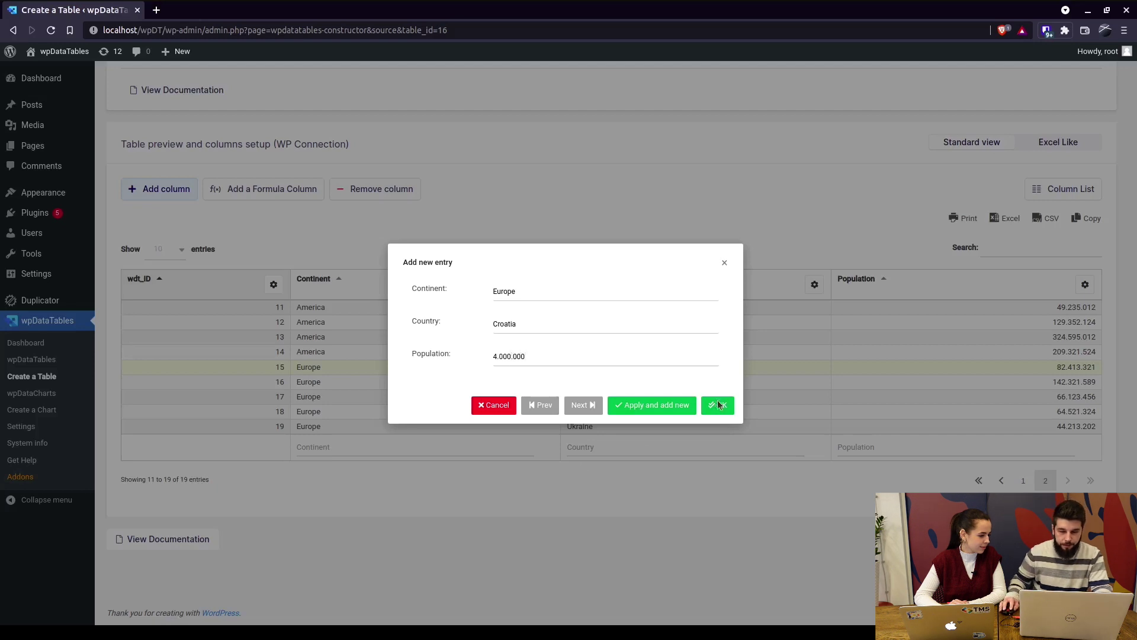
click(719, 404)
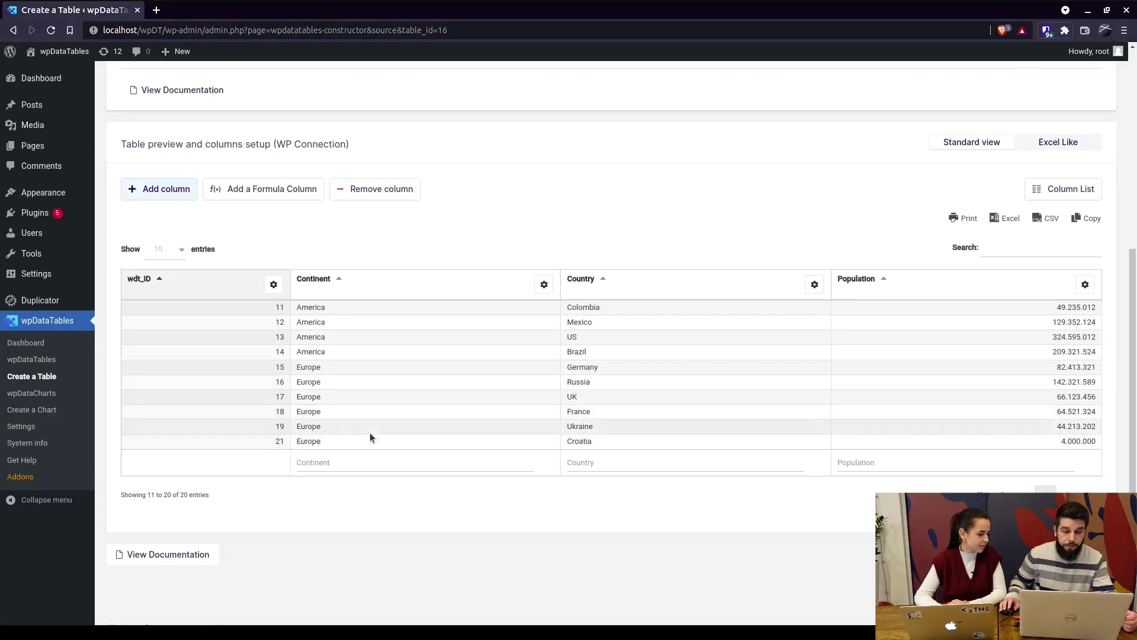
Review the Editor roles list and leave it set to Everyone
scroll(370, 432, up, 2)
scroll(378, 421, up, 1)
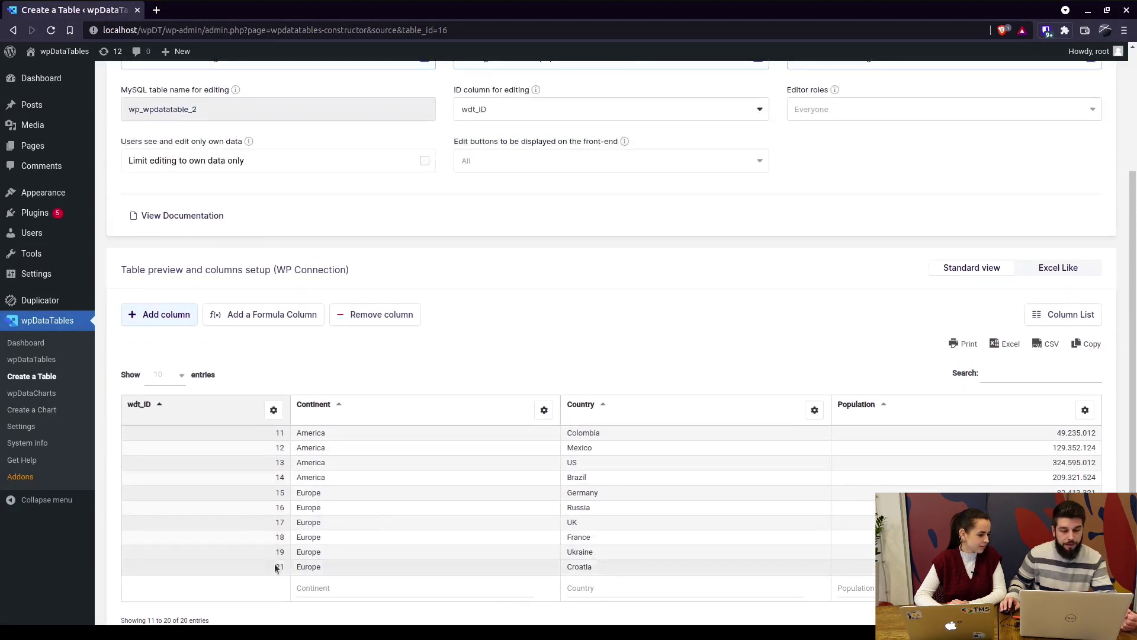
scroll(275, 563, up, 3)
scroll(533, 427, up, 1)
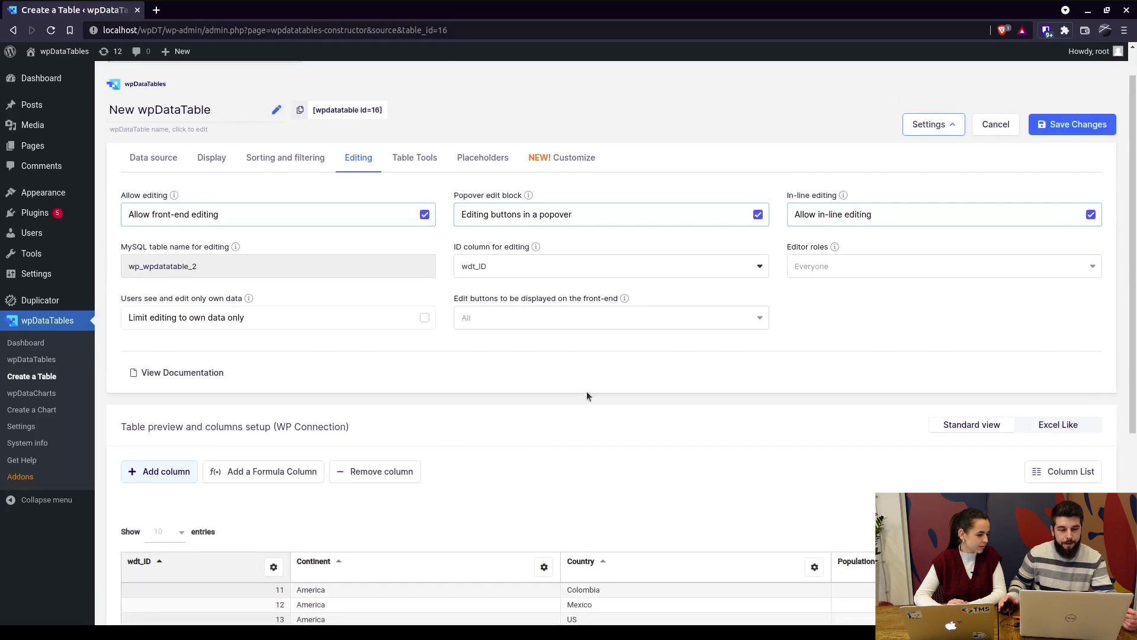
scroll(409, 415, down, 5)
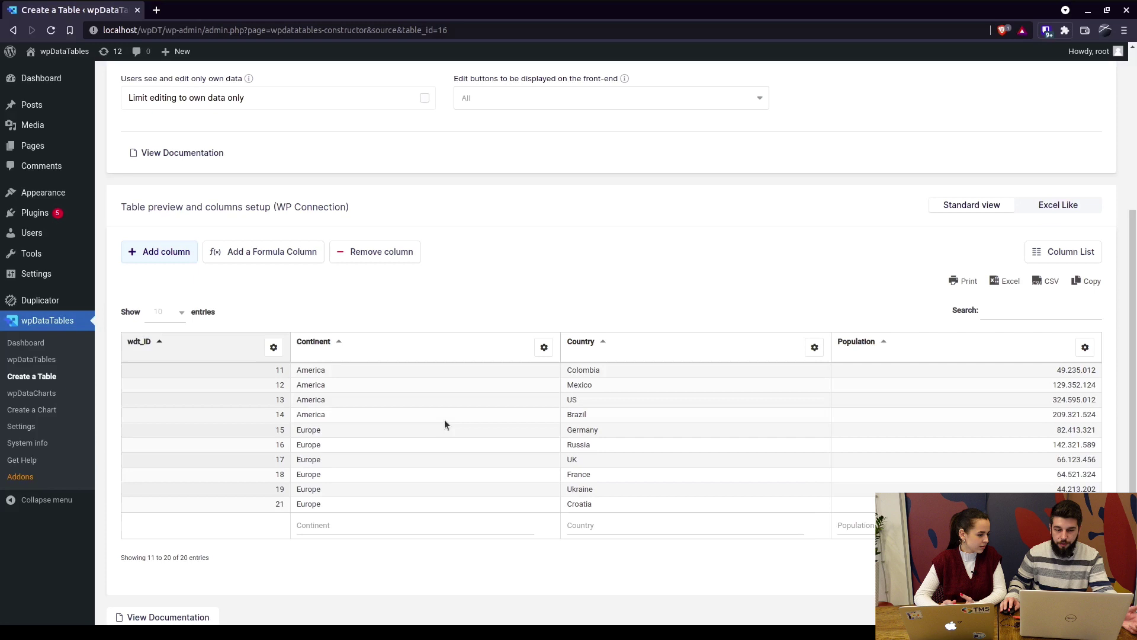
scroll(448, 421, up, 3)
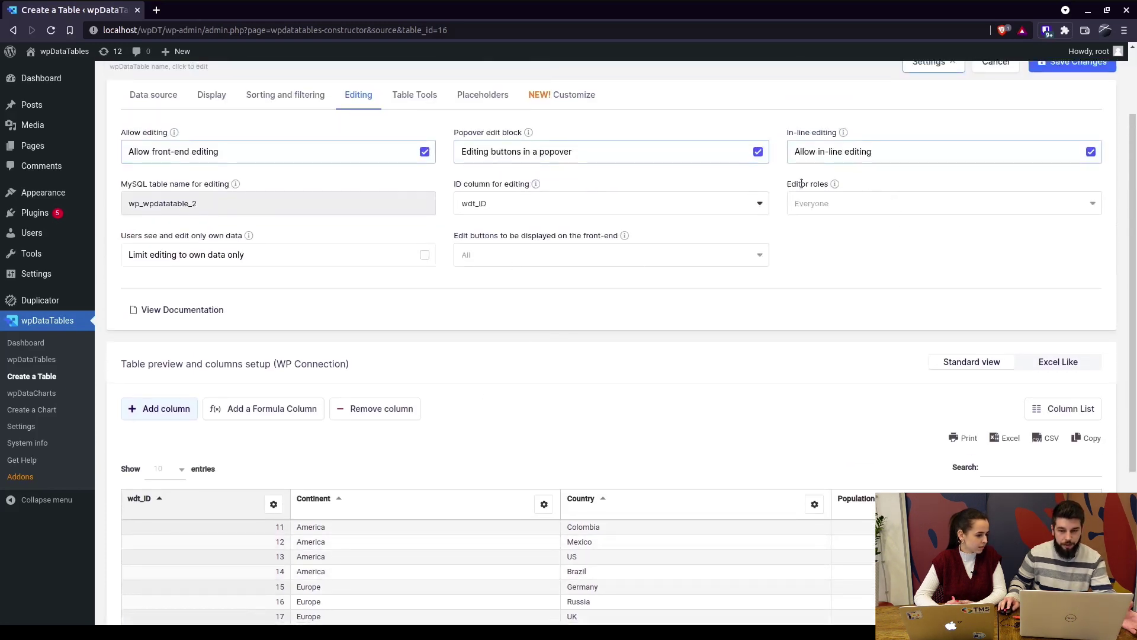
click(833, 201)
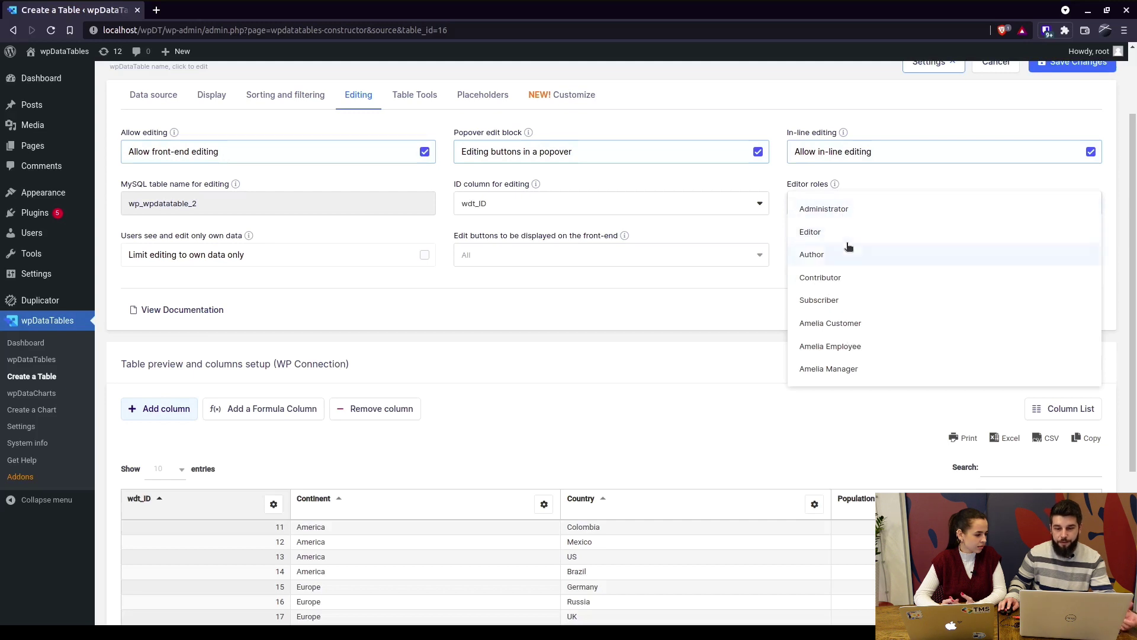
click(669, 287)
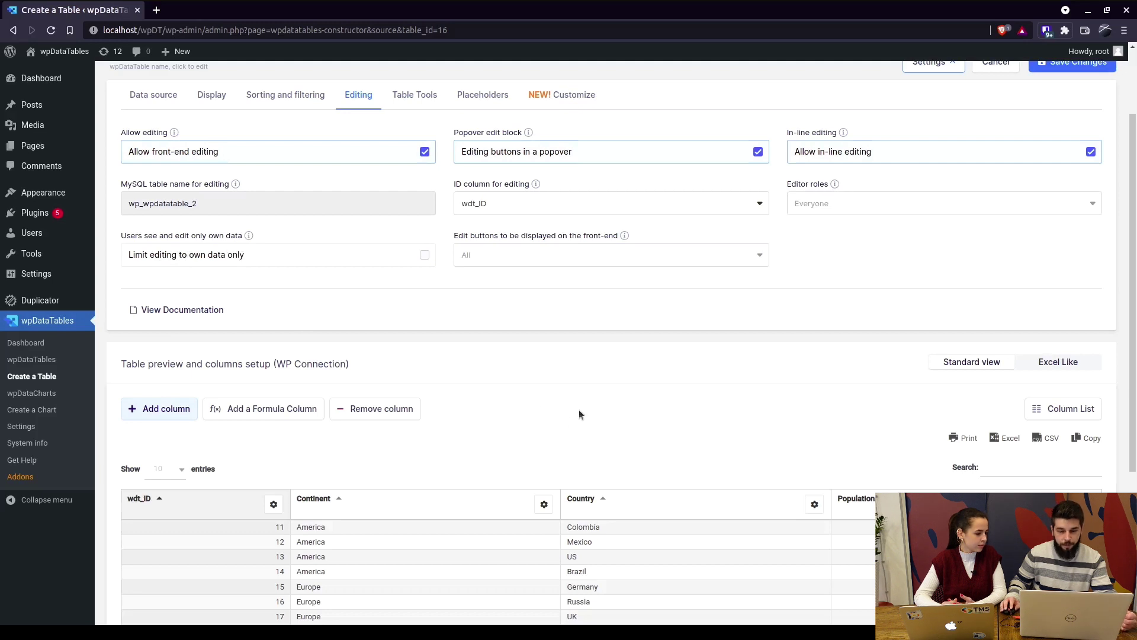
Add an Integer column headed 'User ID' at the beginning of the table
click(157, 410)
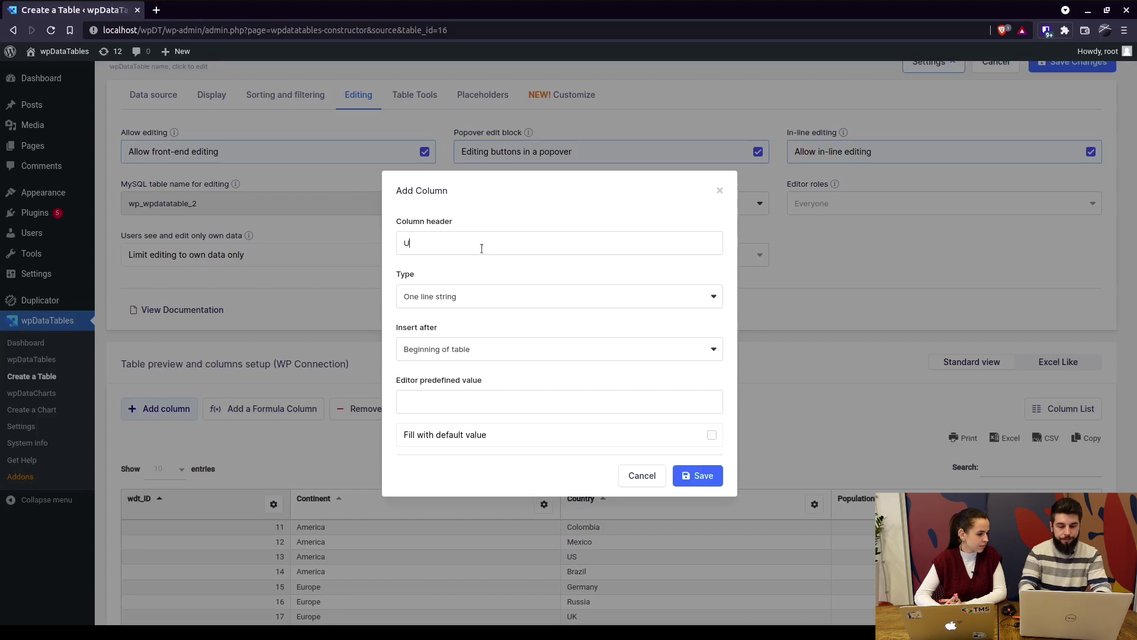
click(471, 297)
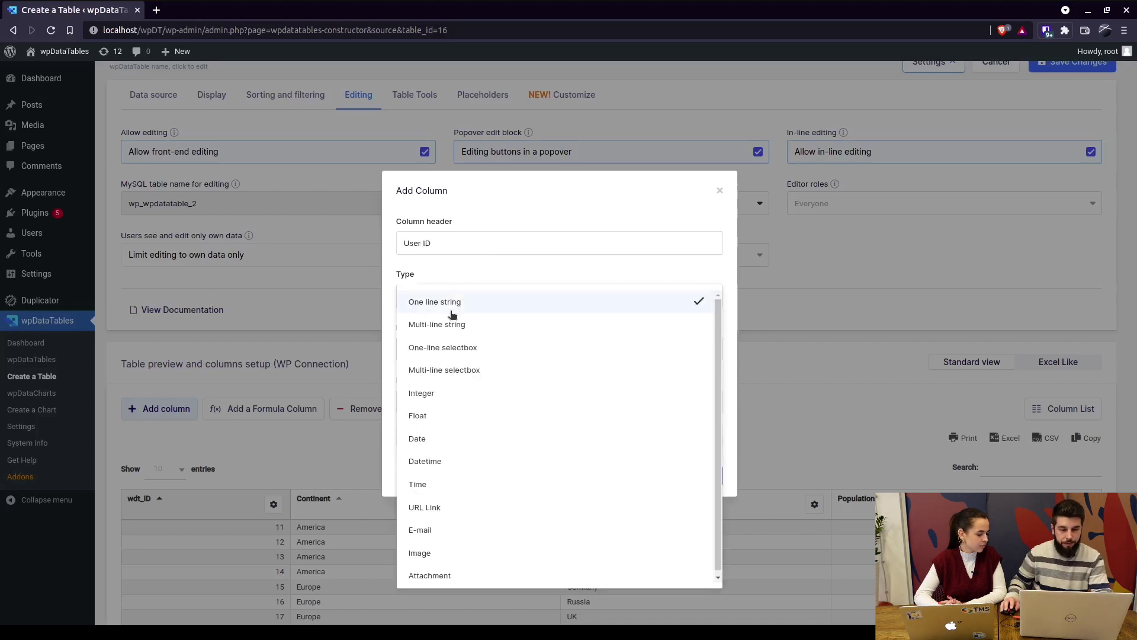
click(430, 393)
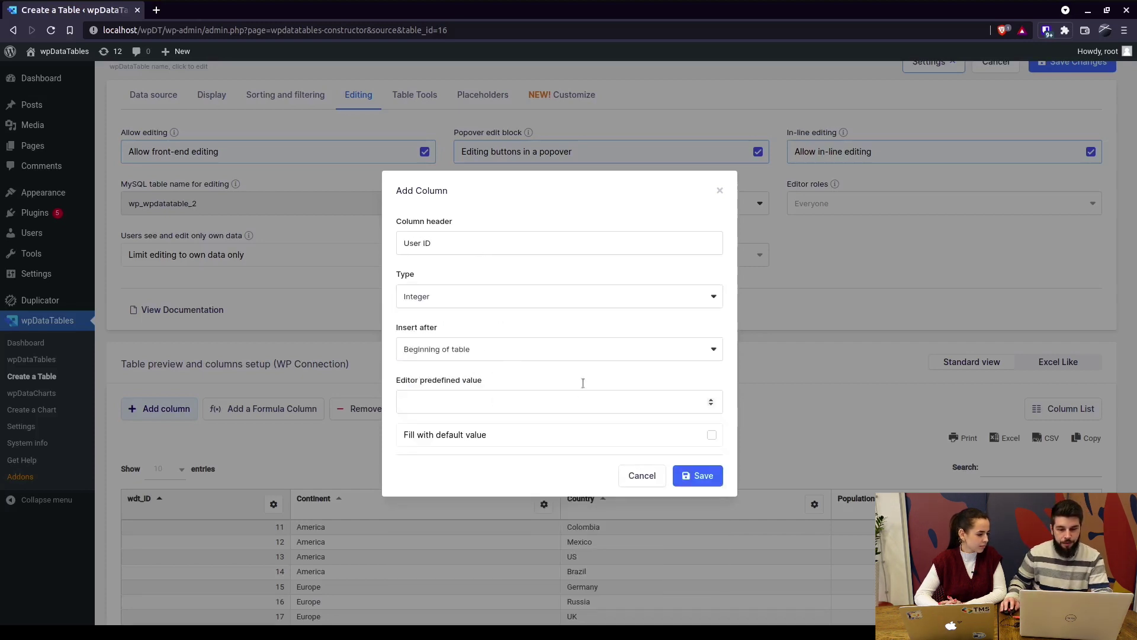
click(696, 476)
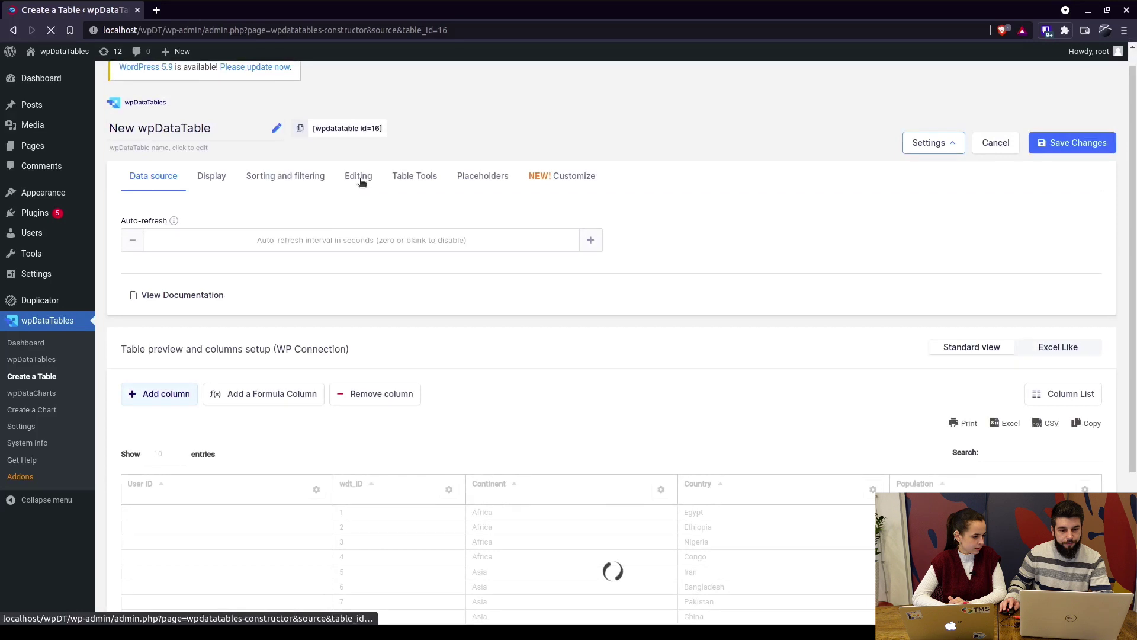
Enable 'Limit editing to own data only' and save the editing settings
click(361, 181)
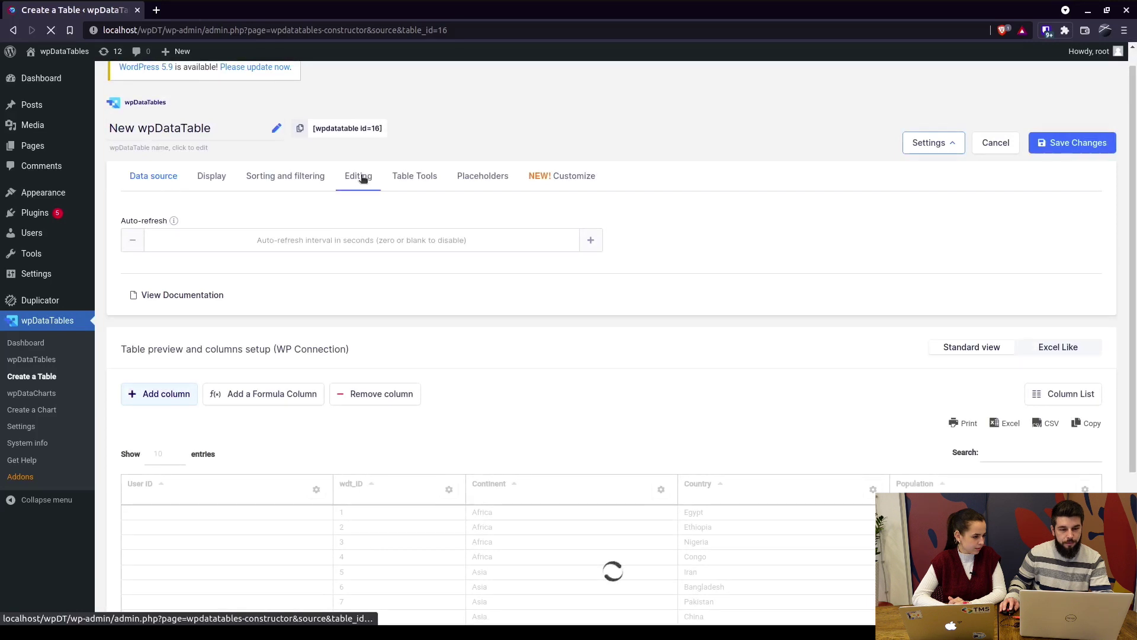
scroll(358, 301, down, 2)
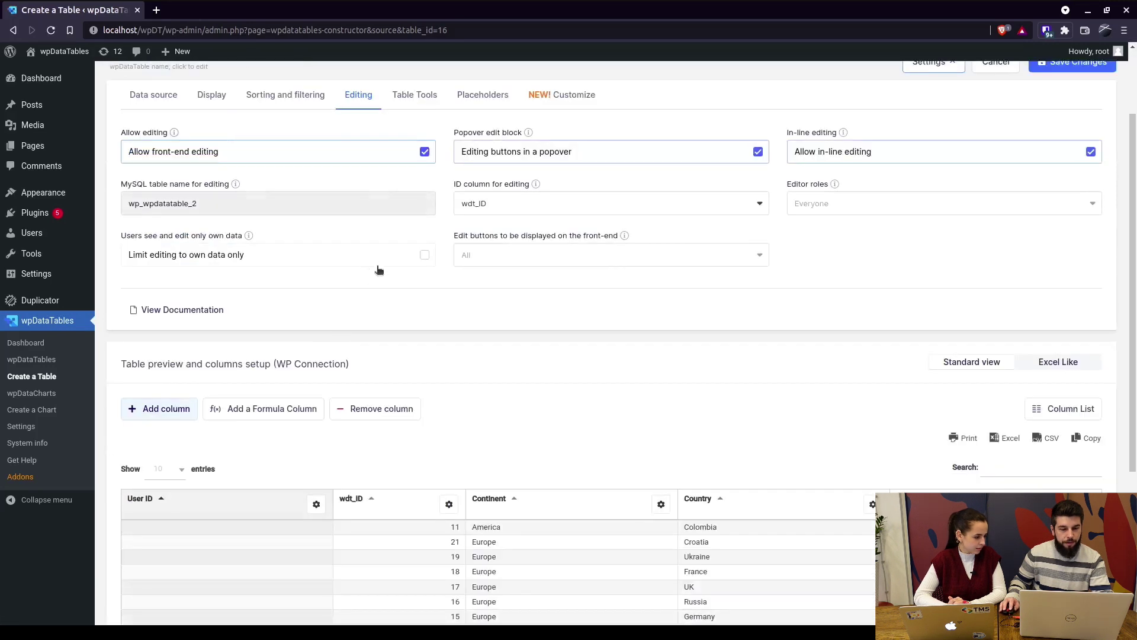
click(425, 255)
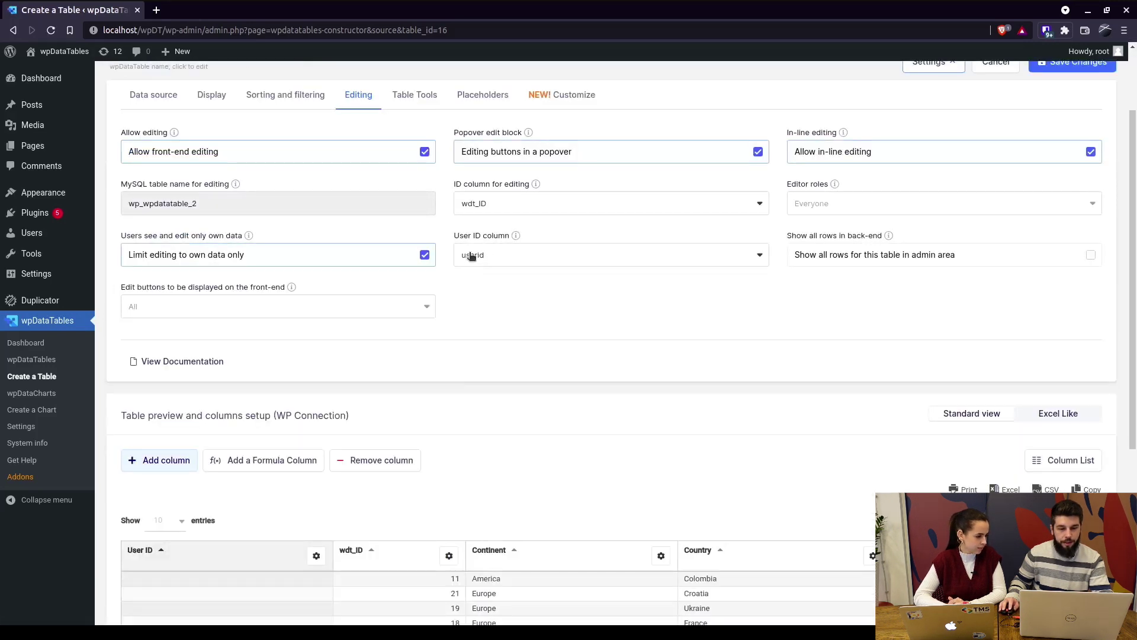
scroll(662, 324, down, 1)
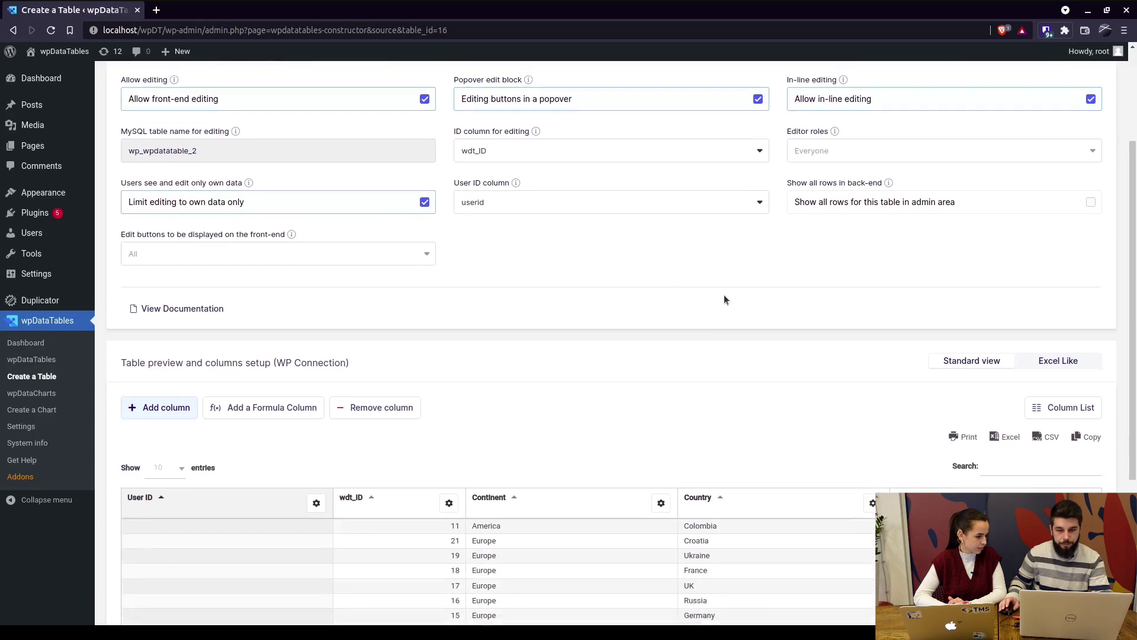
scroll(724, 296, up, 2)
click(1051, 95)
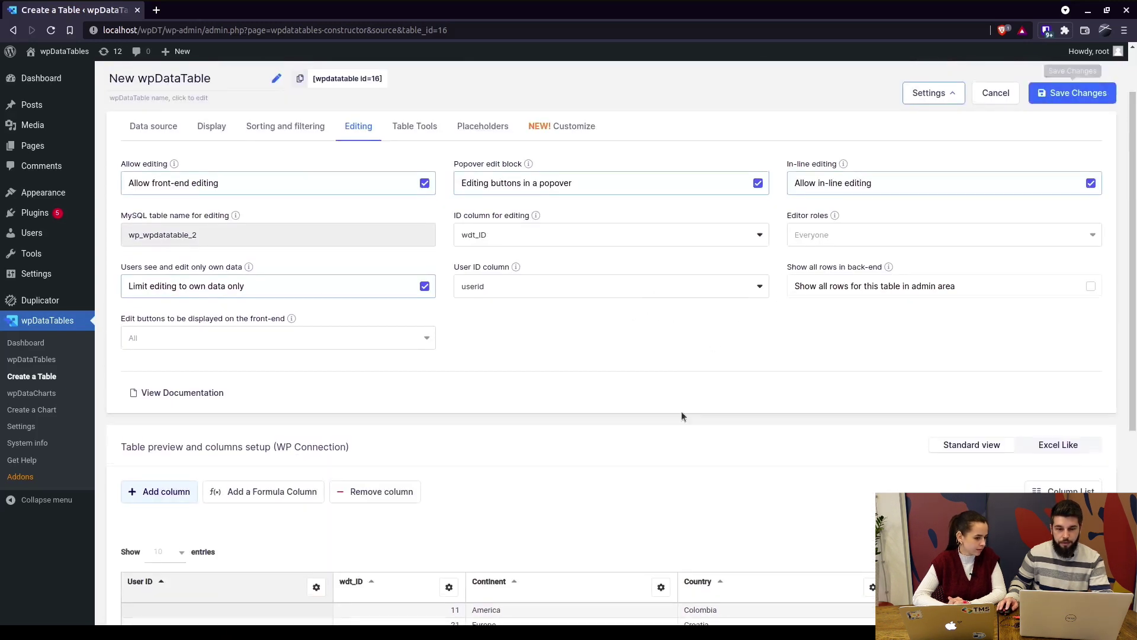
Set the Colombia row's User ID to 1 and save it
scroll(681, 411, down, 3)
click(316, 422)
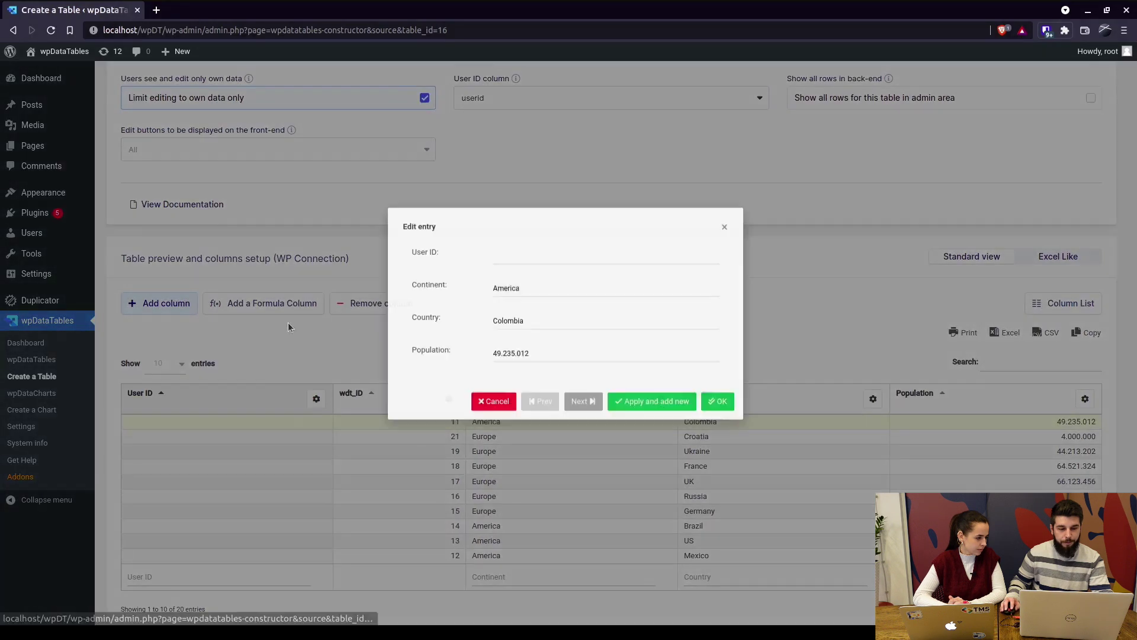
click(717, 418)
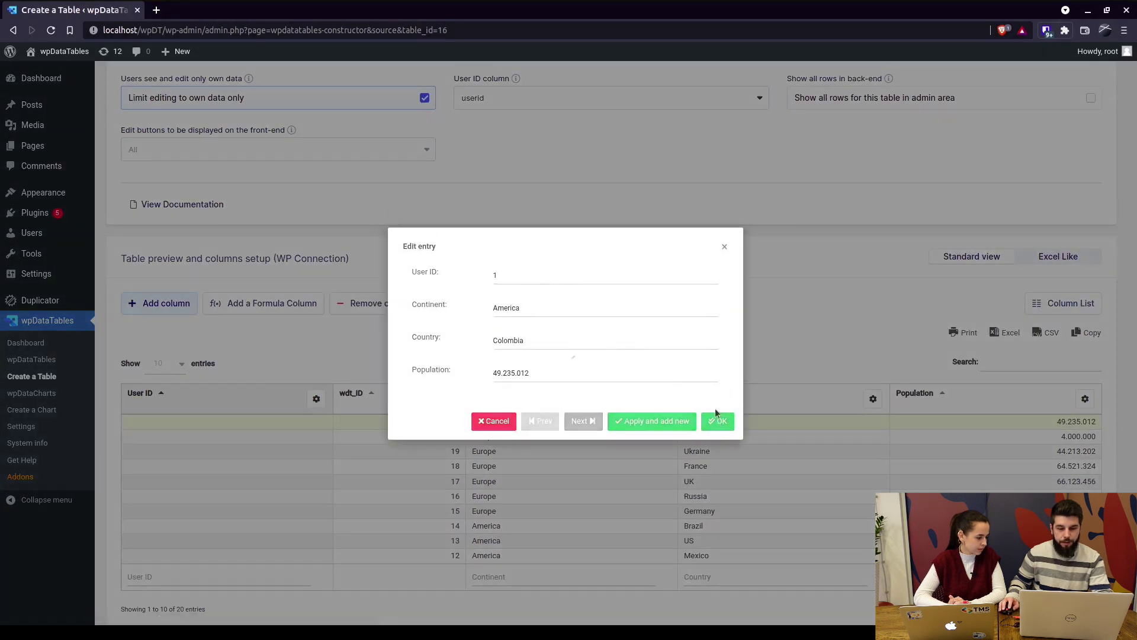
scroll(775, 293, up, 4)
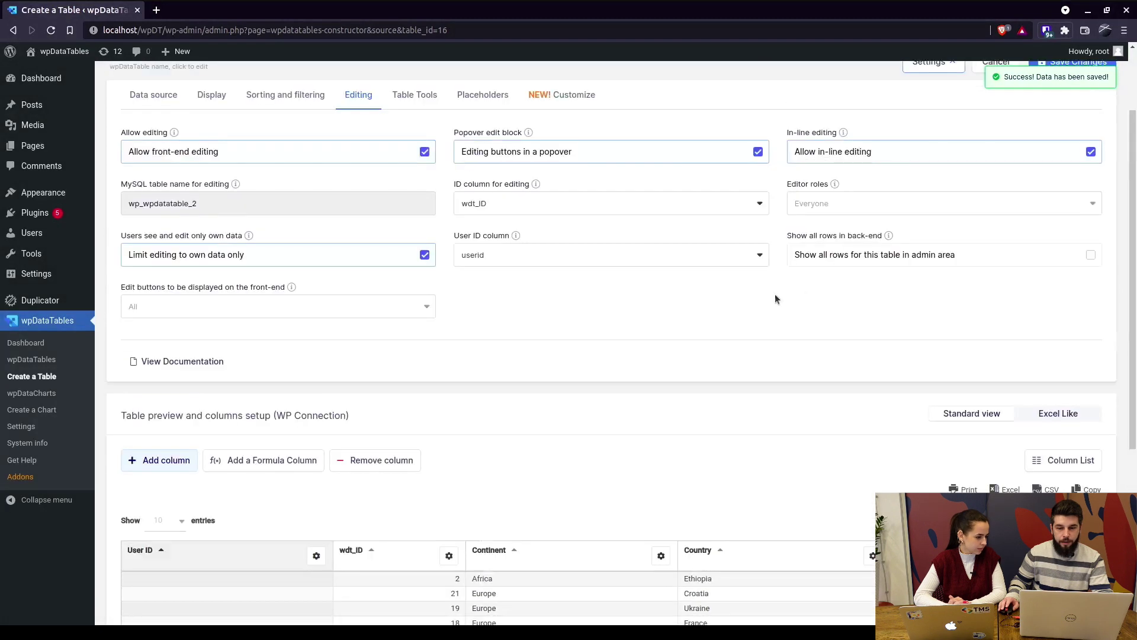
Enable 'Show all rows for this table in admin area' and save the table
click(1072, 156)
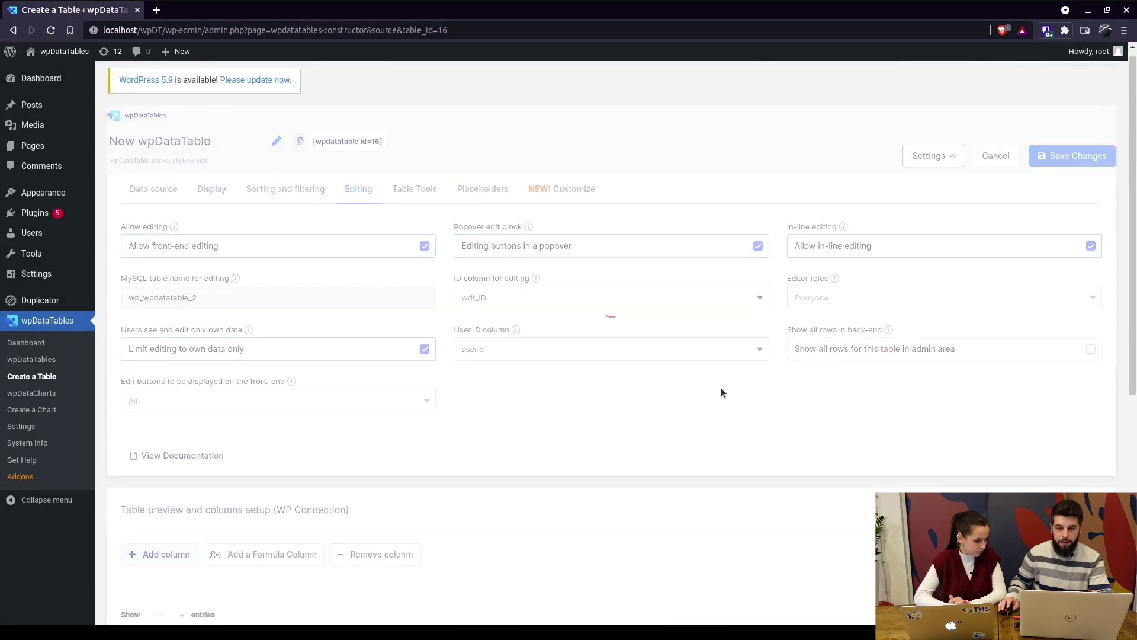
scroll(695, 413, down, 5)
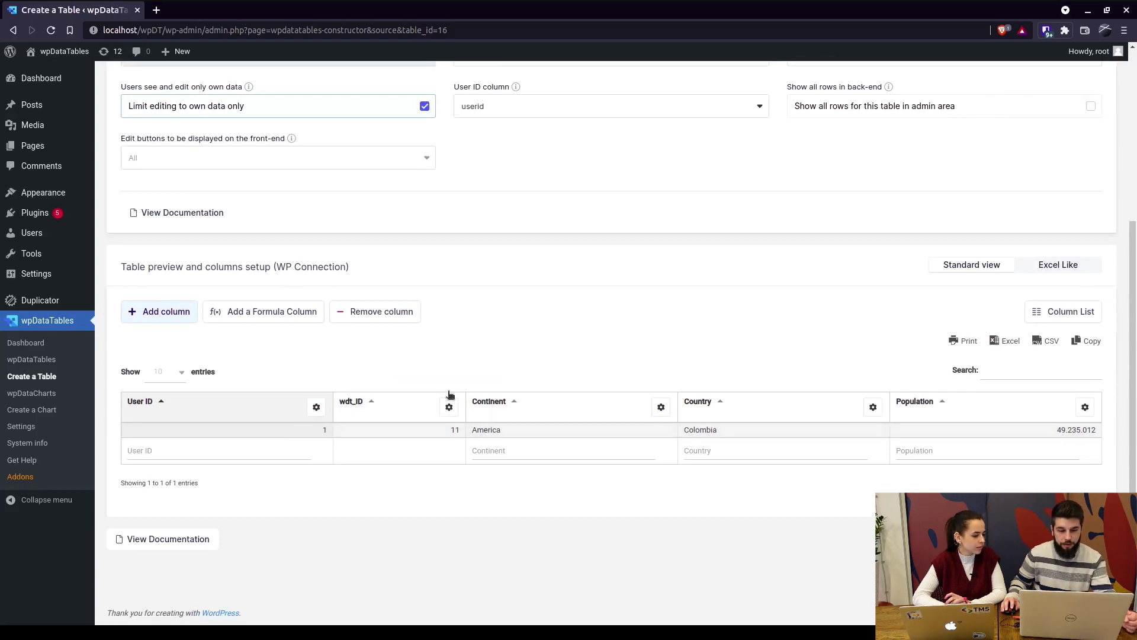
scroll(450, 395, up, 2)
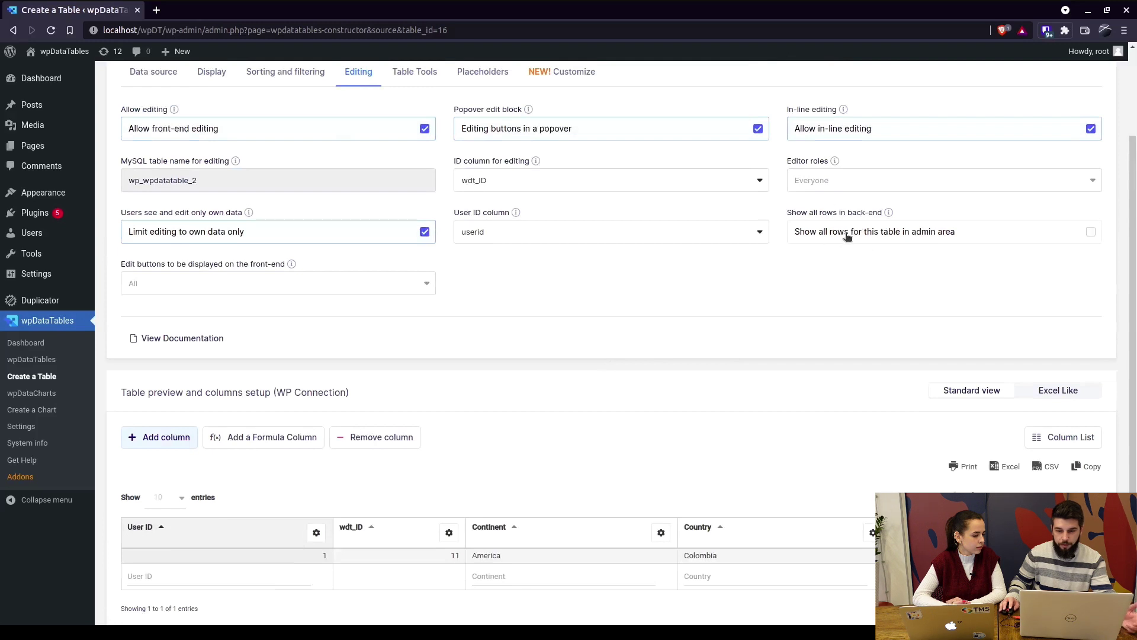
click(821, 232)
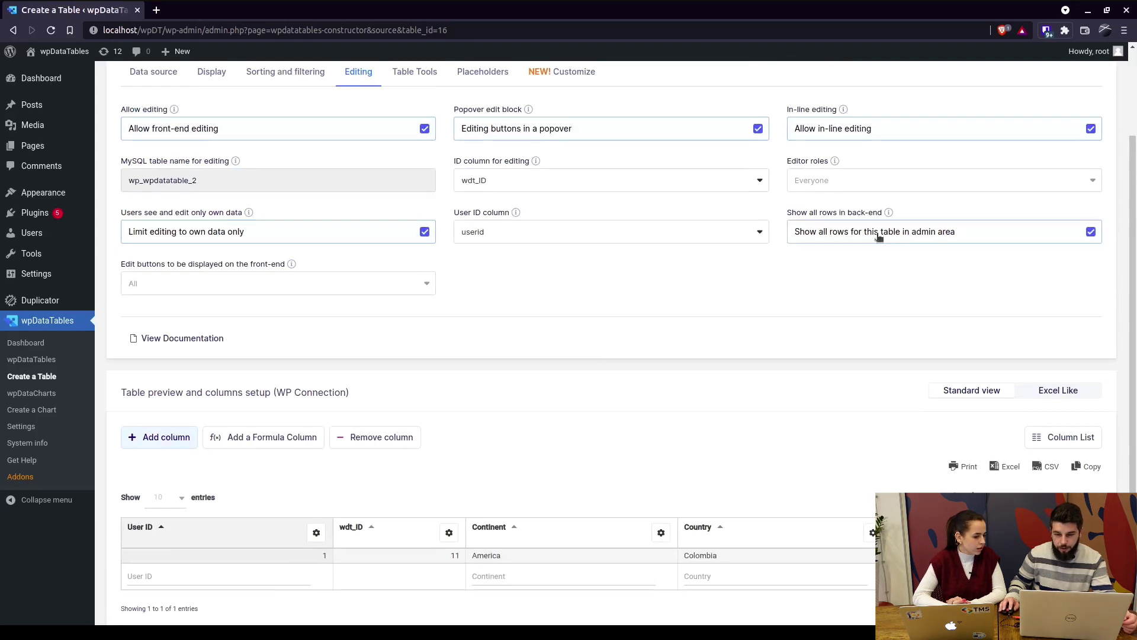
scroll(944, 258, up, 2)
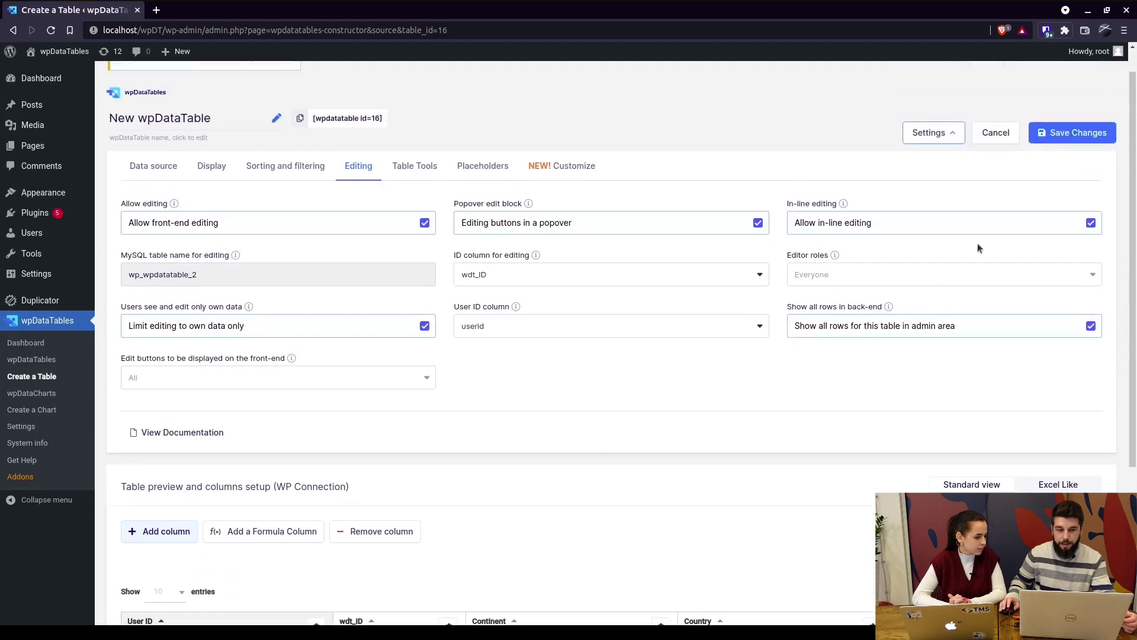
click(1066, 134)
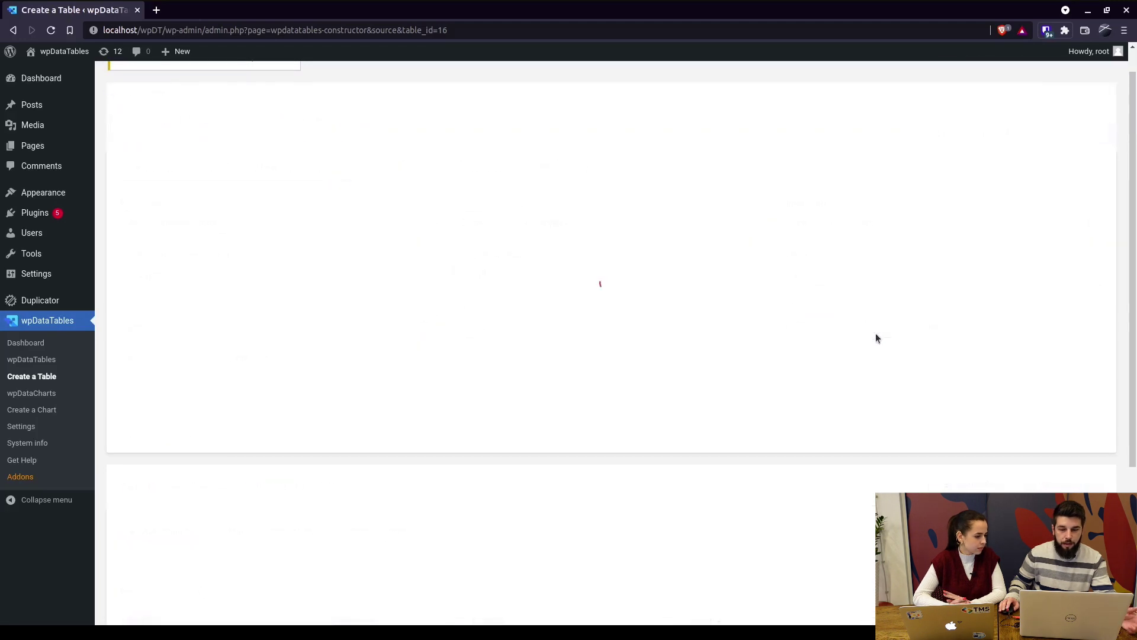
scroll(877, 335, down, 6)
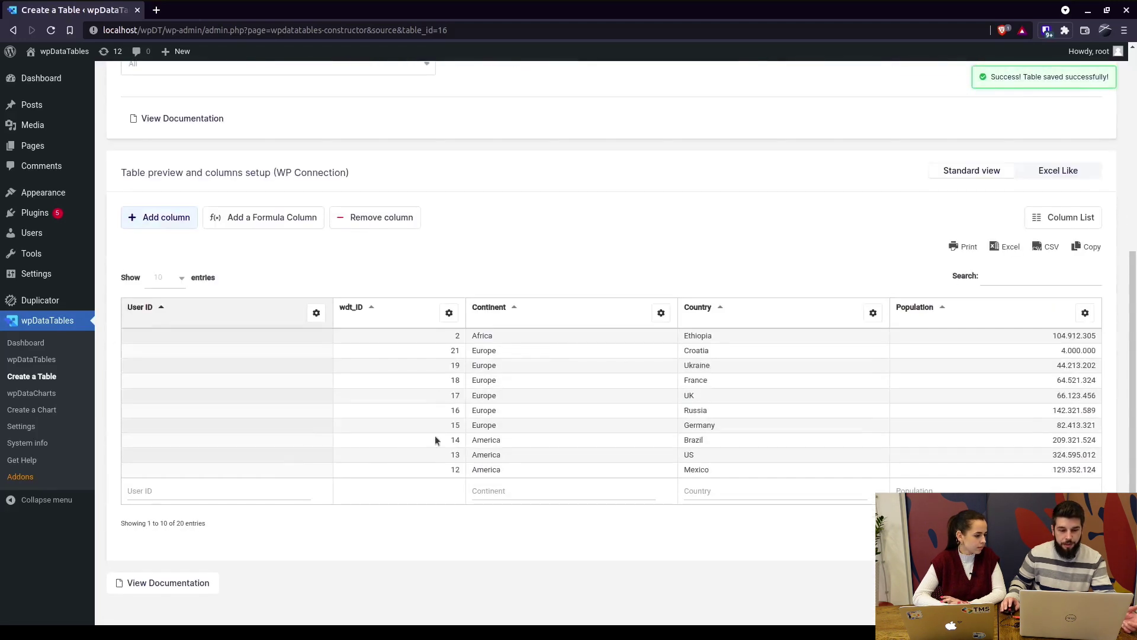
scroll(445, 395, up, 1)
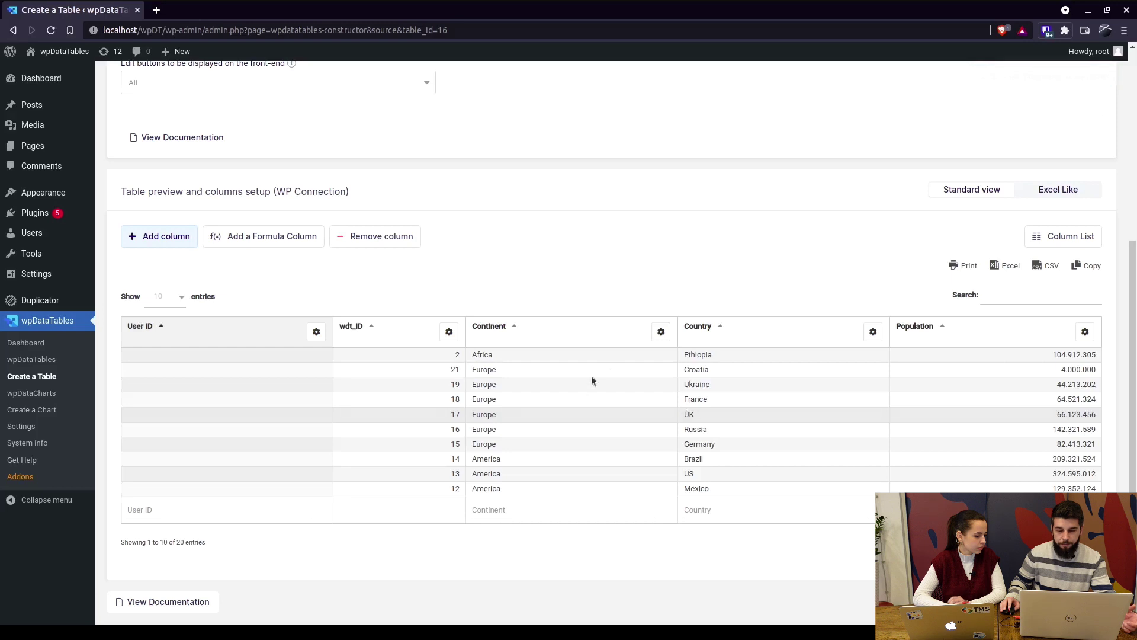
scroll(641, 387, up, 4)
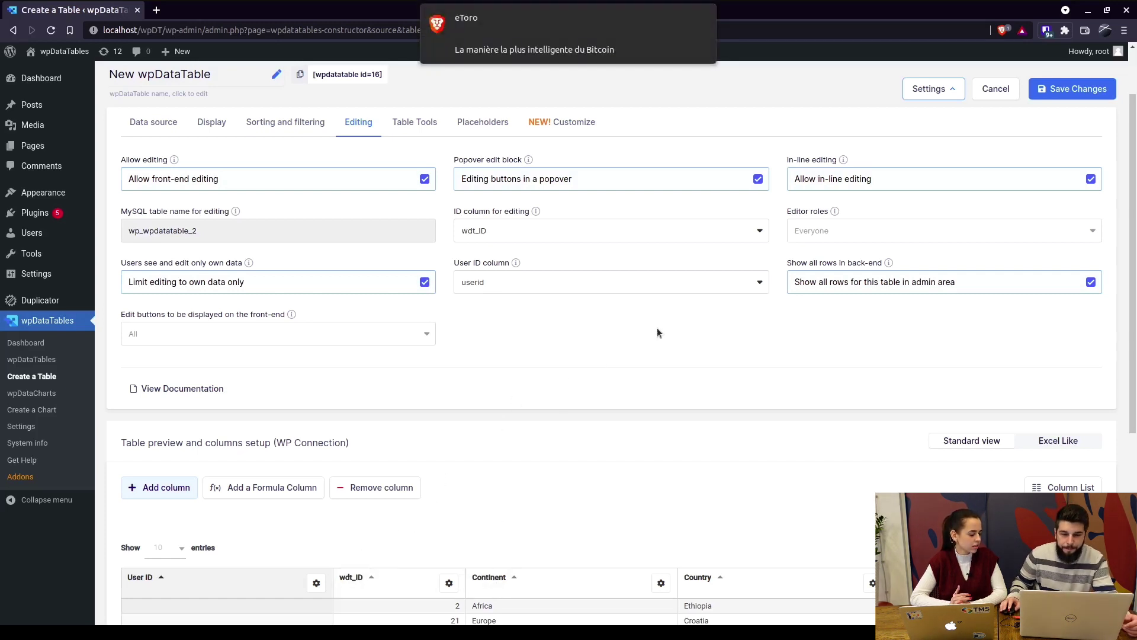
mouse_move(681, 53)
click(702, 21)
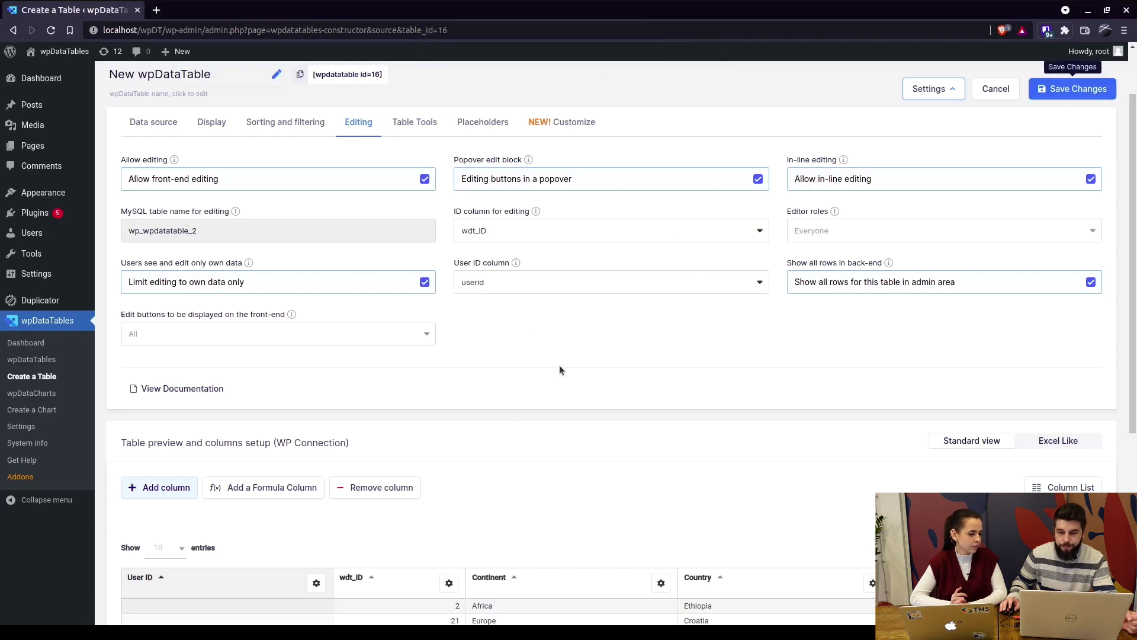